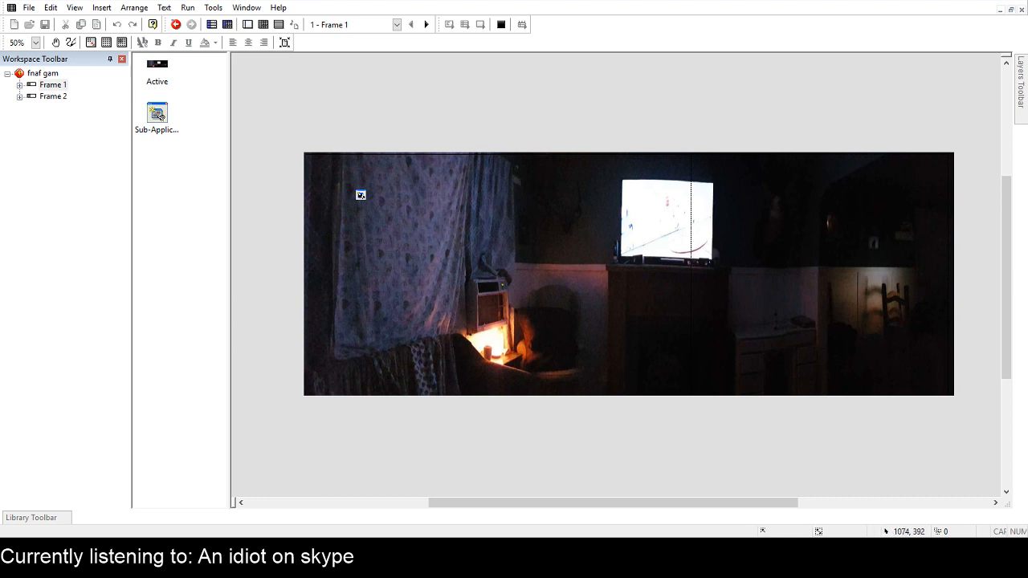
pyautogui.click(890, 34)
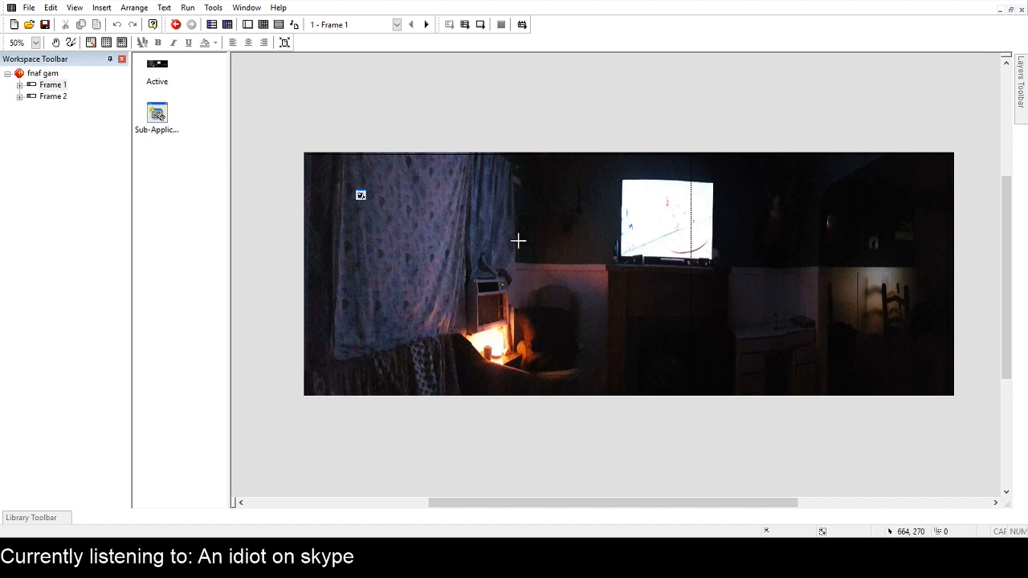
pyautogui.click(647, 275)
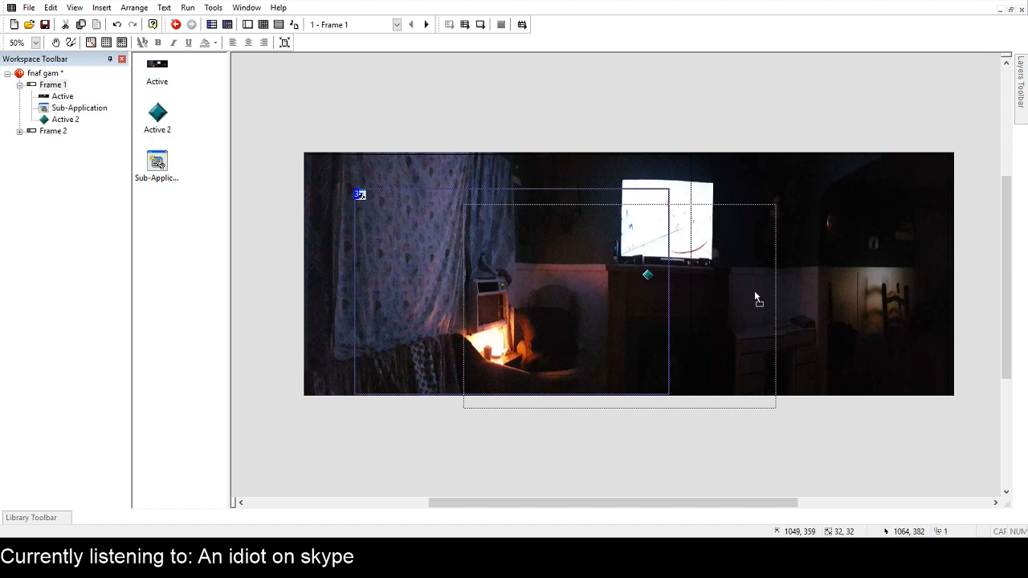
pyautogui.moveTo(755, 299); pyautogui.dragTo(648, 276)
pyautogui.press('Delete')
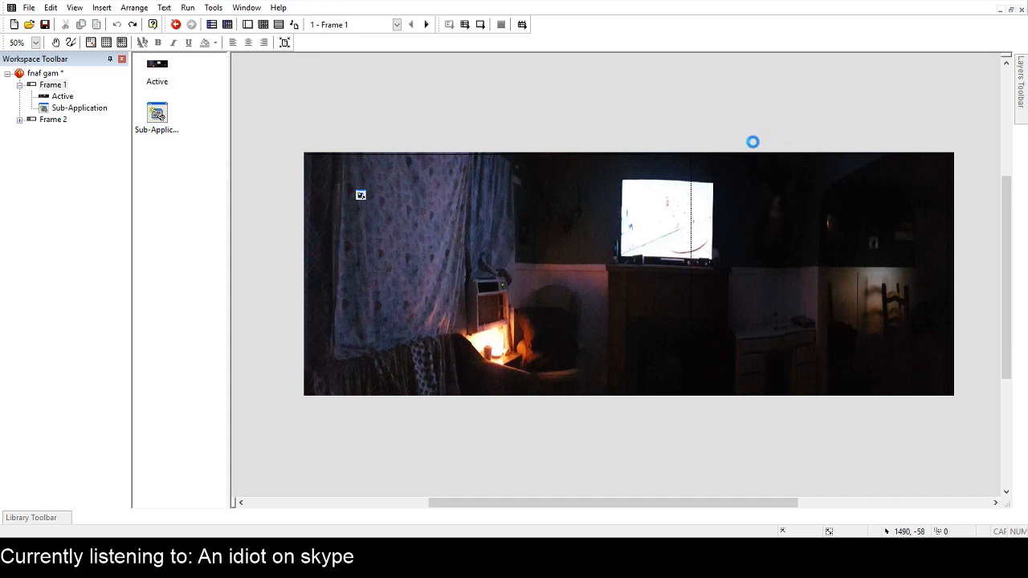
pyautogui.click(784, 292)
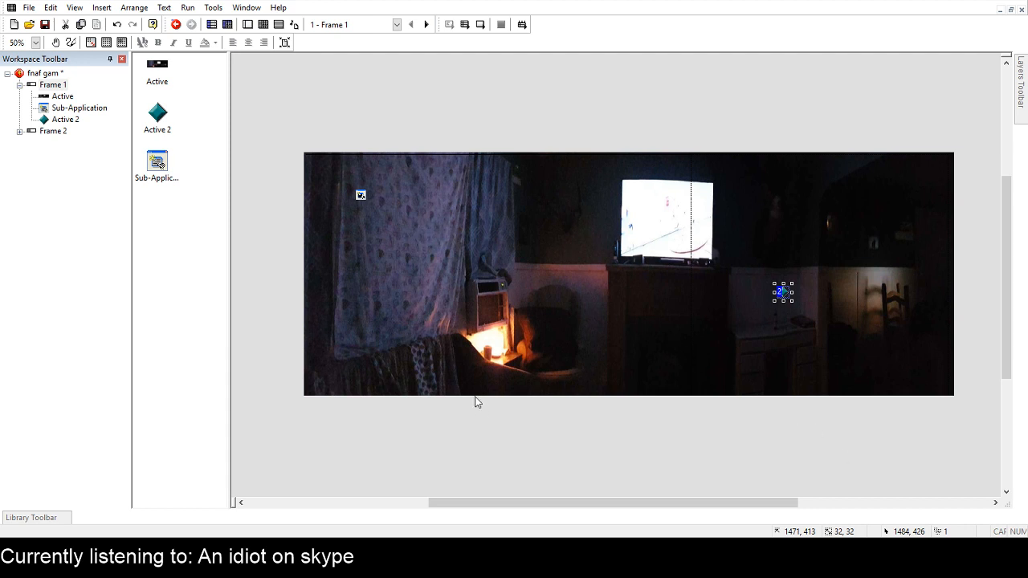
pyautogui.click(987, 504)
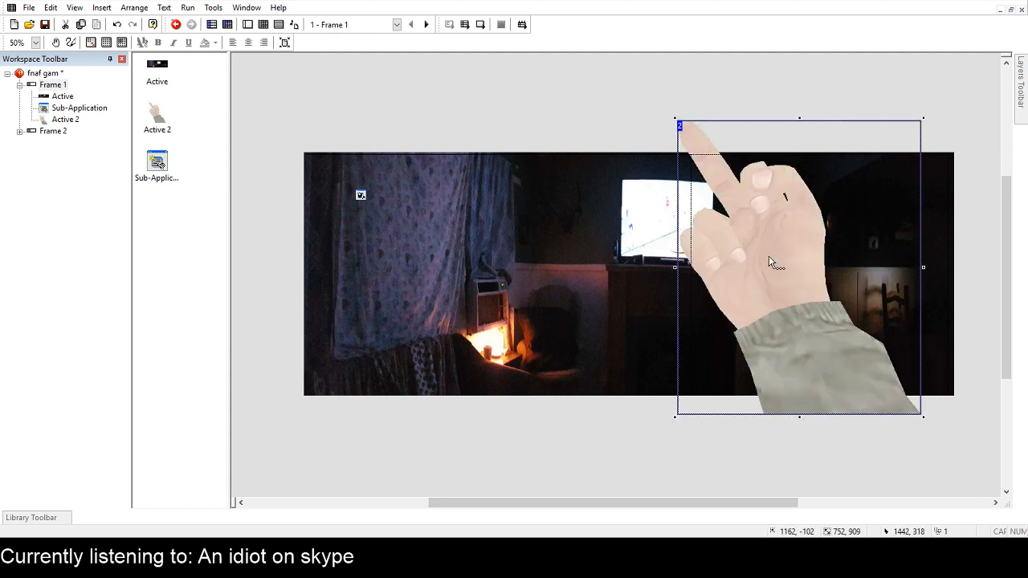
pyautogui.press('Delete')
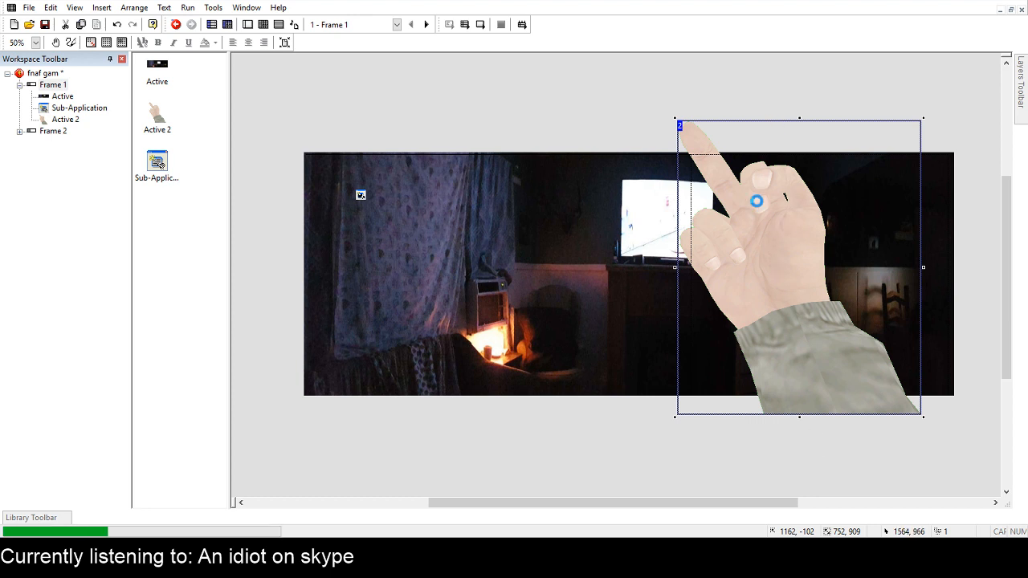
pyautogui.click(769, 219)
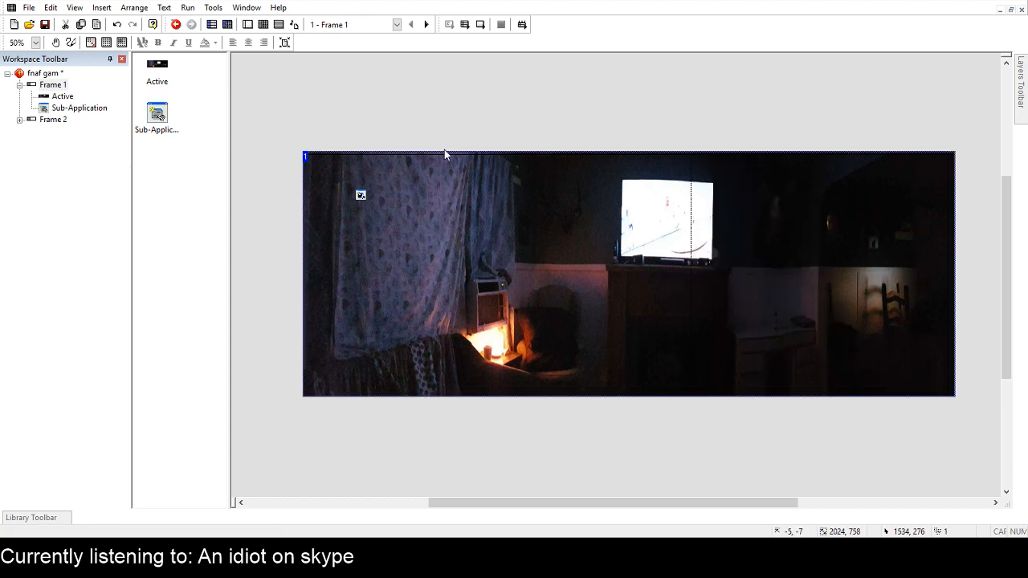
# Insert a new active object to the right of the fireplace in Frame 1 and give it the old television picture.
pyautogui.click(746, 281)
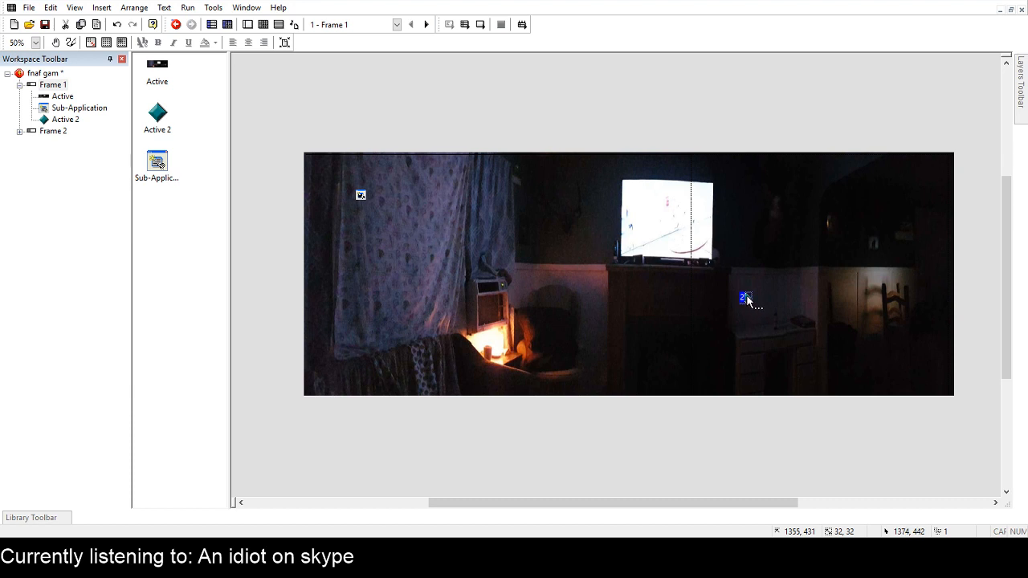
pyautogui.click(747, 280)
pyautogui.click(747, 284)
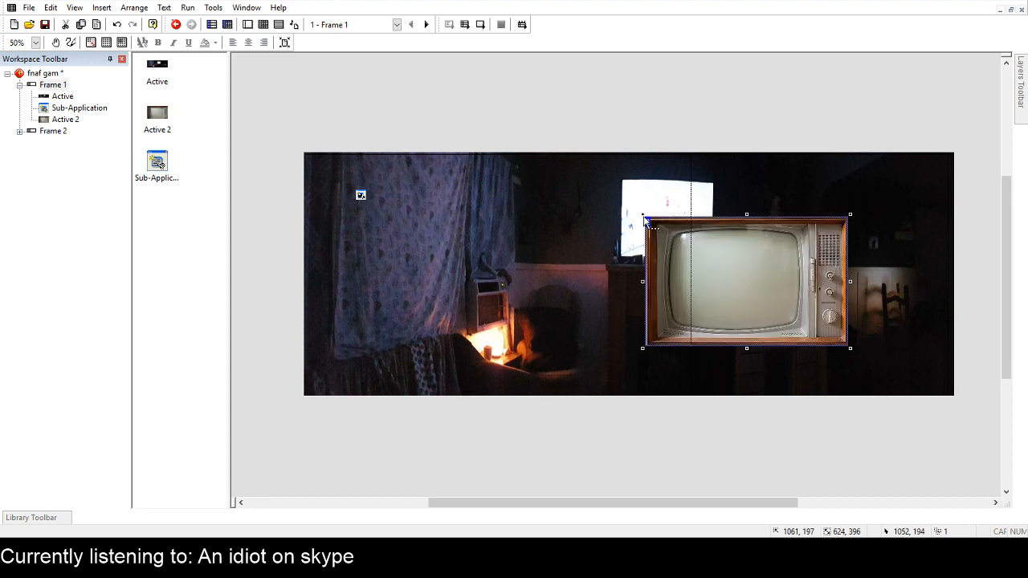
# Shrink the old television to about 132 by 83 pixels on top of the dresser, and test-run the game.
pyautogui.moveTo(643, 215); pyautogui.dragTo(743, 278)
pyautogui.moveTo(806, 322); pyautogui.dragTo(795, 310)
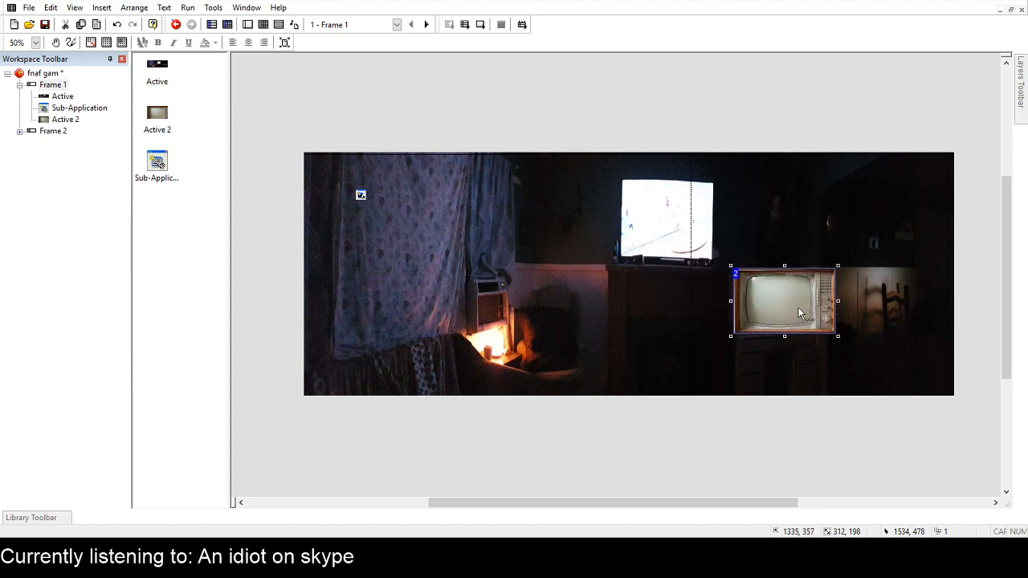
pyautogui.moveTo(731, 266); pyautogui.dragTo(771, 322)
pyautogui.click(732, 126)
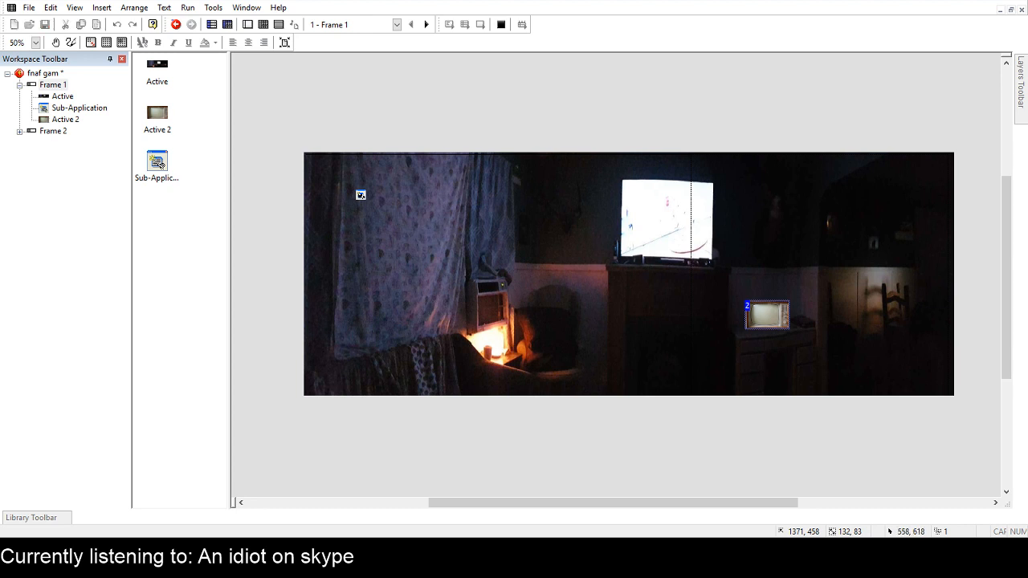
pyautogui.click(819, 98)
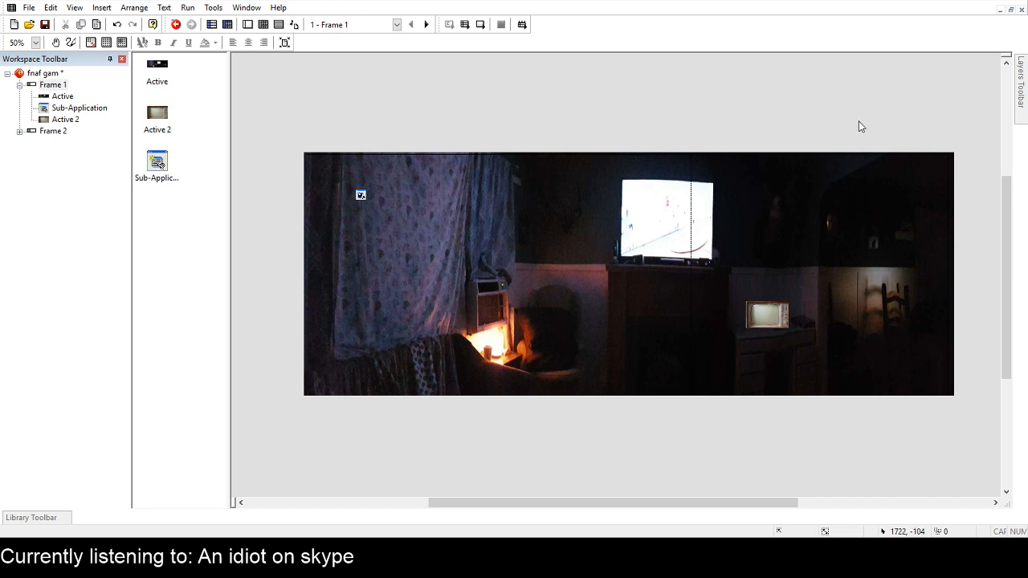
# Insert another active object above the room picture and give it the "Why I Hope to Die at 75" article picture.
pyautogui.doubleClick(428, 149)
pyautogui.click(614, 124)
pyautogui.click(613, 128)
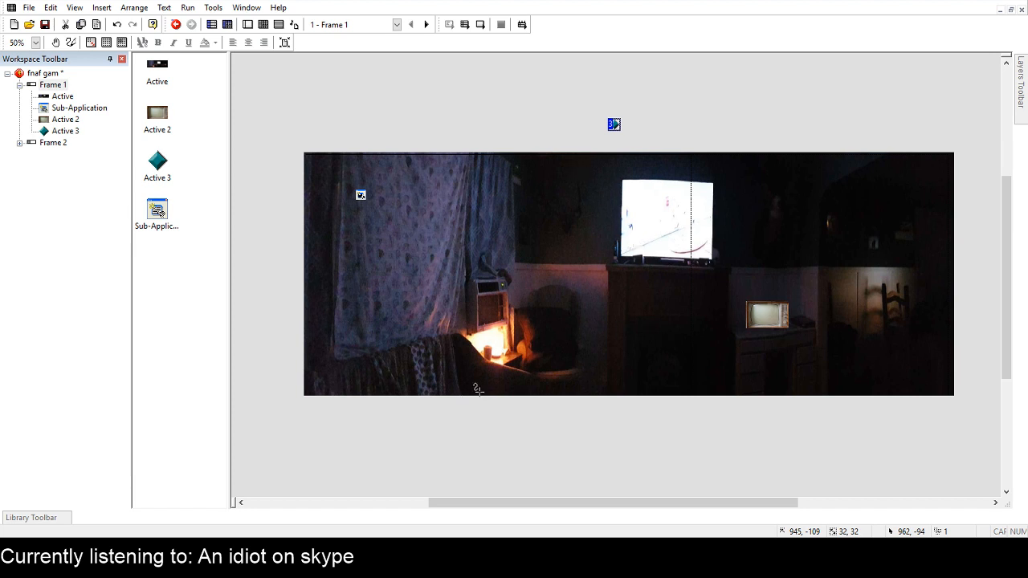
pyautogui.click(1004, 510)
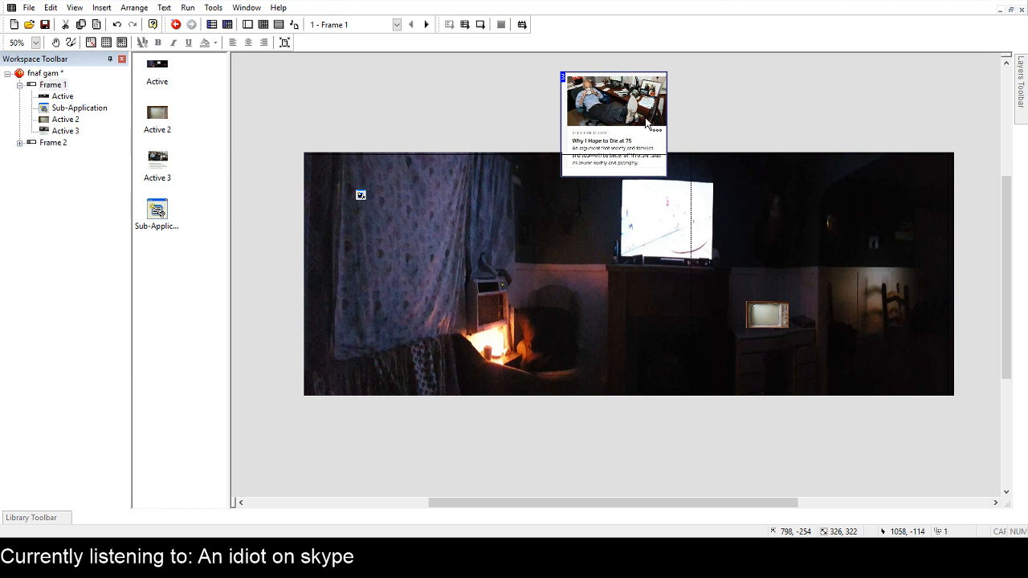
# Shrink the article picture to about 88 by 71 pixels and fit it over the old television's screen.
pyautogui.moveTo(647, 122); pyautogui.dragTo(776, 302)
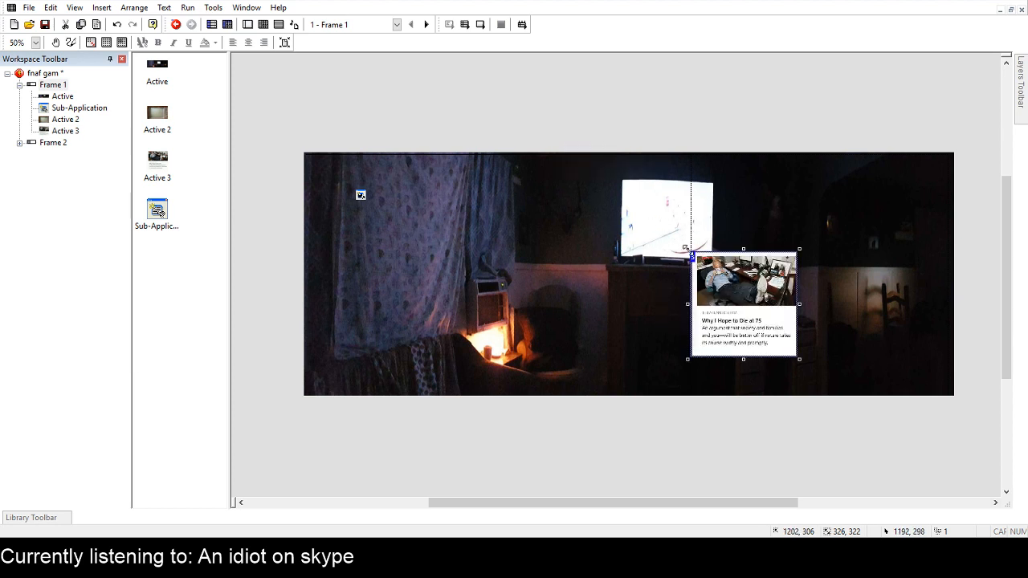
pyautogui.moveTo(686, 248); pyautogui.dragTo(780, 319)
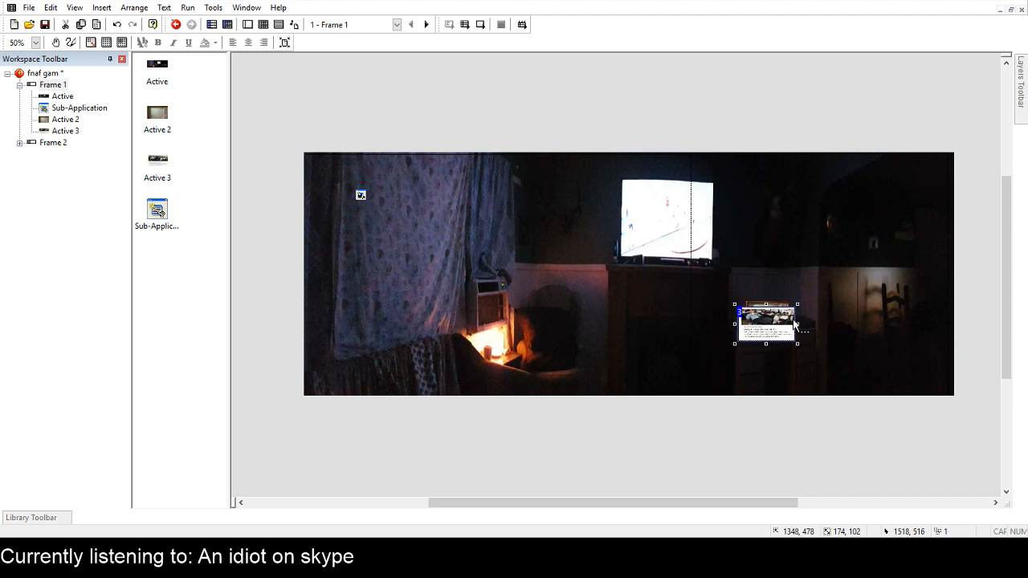
pyautogui.scroll(3, 794, 324)
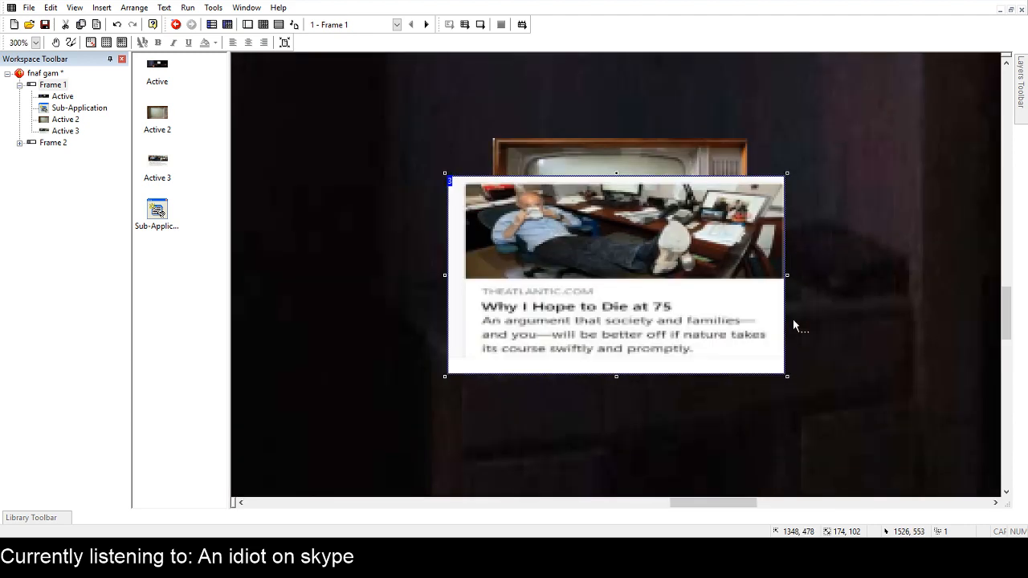
pyautogui.moveTo(789, 378); pyautogui.dragTo(650, 296)
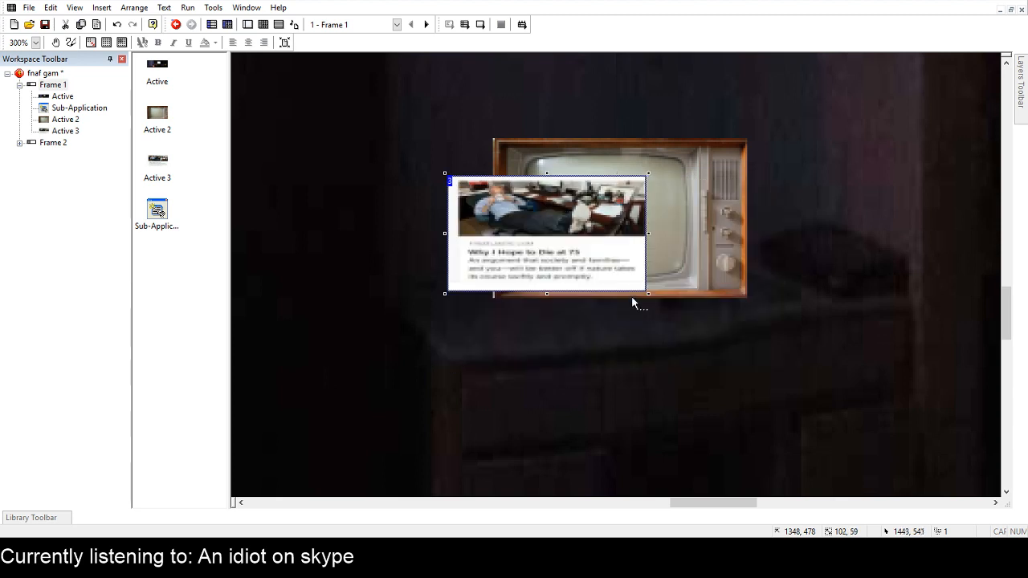
pyautogui.moveTo(547, 172); pyautogui.dragTo(547, 150)
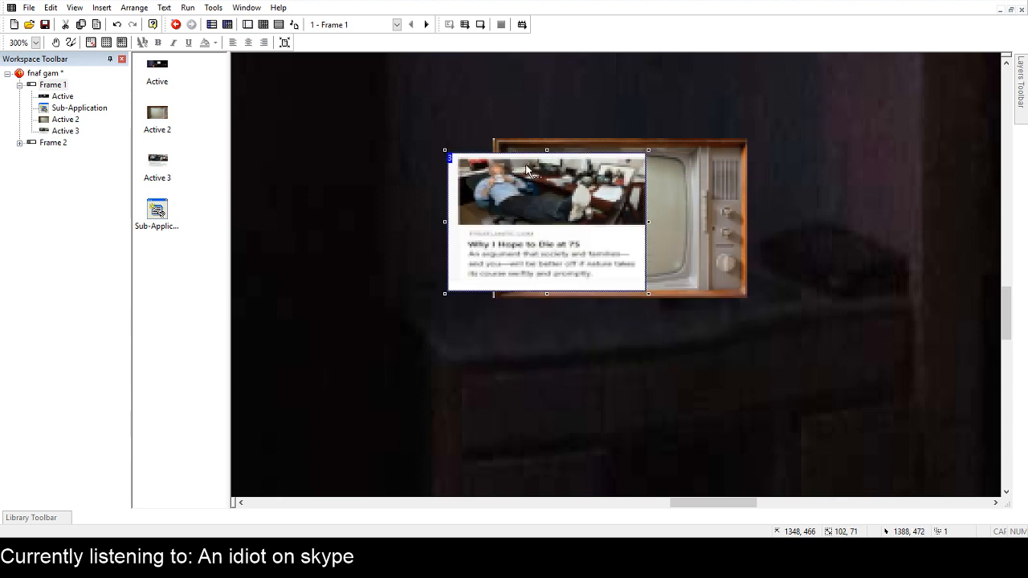
pyautogui.moveTo(563, 210); pyautogui.dragTo(635, 218)
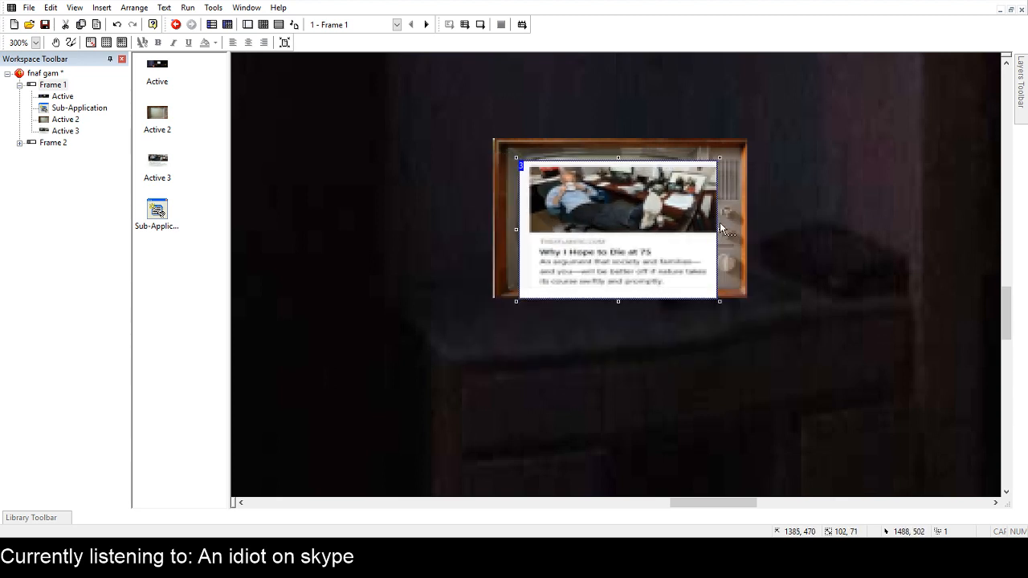
pyautogui.moveTo(721, 229); pyautogui.dragTo(660, 243)
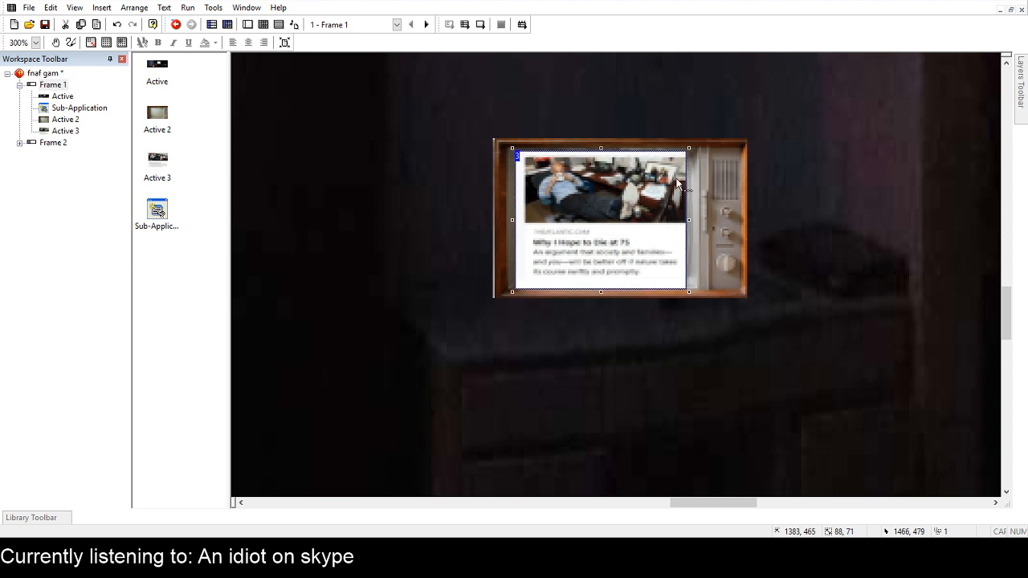
pyautogui.click(835, 198)
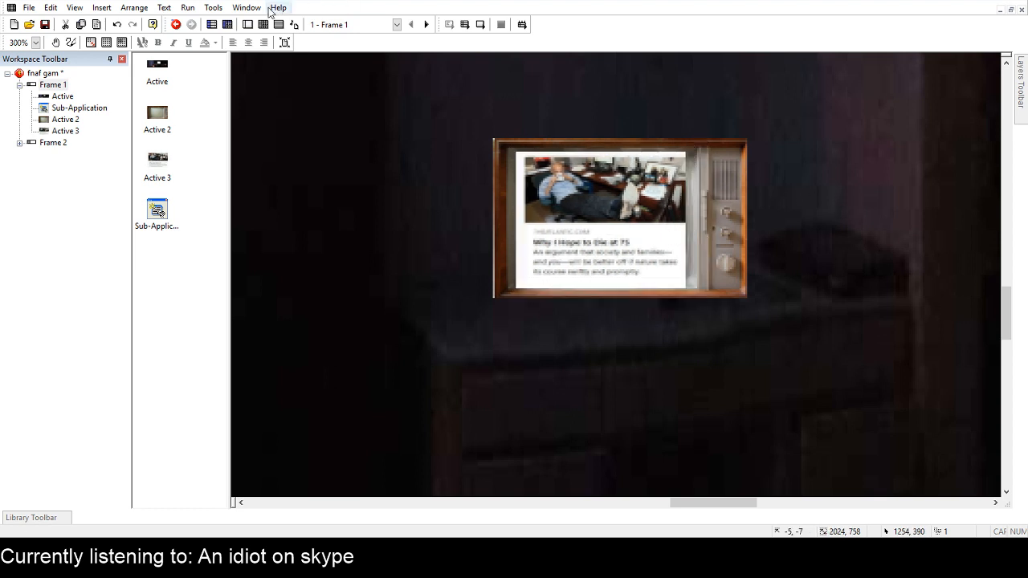
# Test-run the game to check the article picture on the old television.
pyautogui.click(185, 12)
pyautogui.click(224, 54)
pyautogui.hscroll(4, 835, 273)
pyautogui.hscroll(-5, 835, 274)
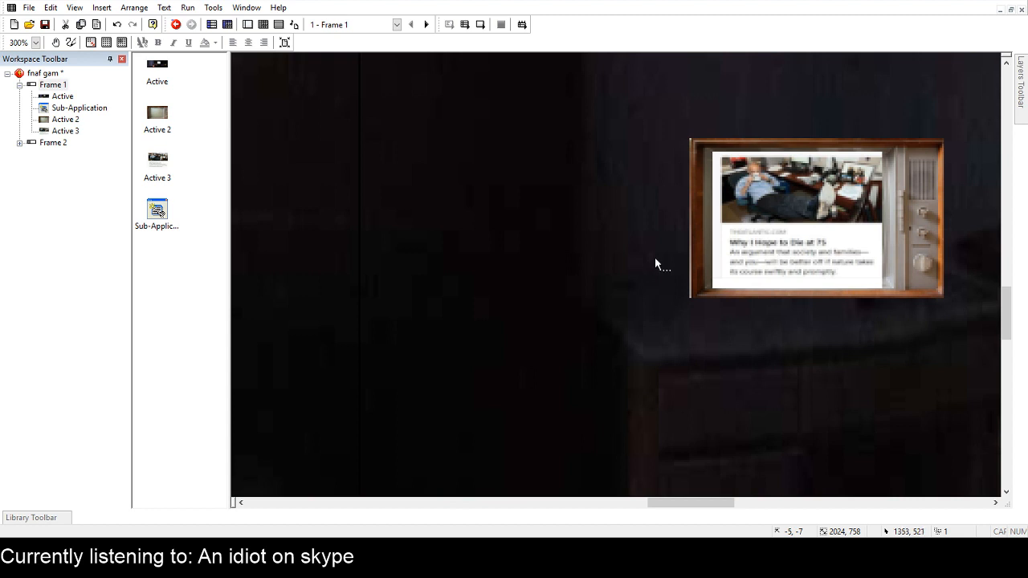
pyautogui.keyDown('ctrl'); pyautogui.scroll(-4, 656, 258); pyautogui.keyUp('ctrl')
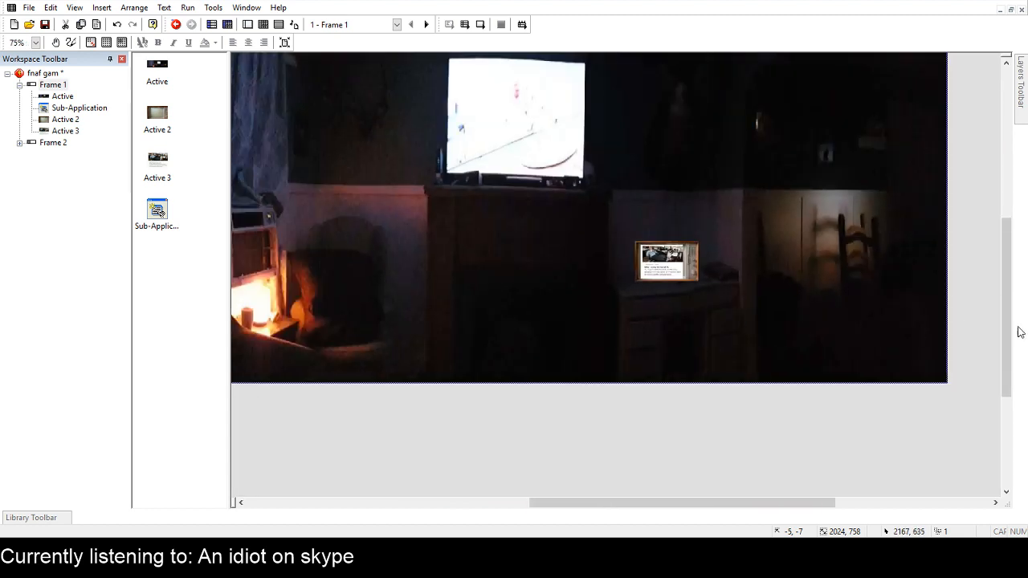
pyautogui.moveTo(1019, 332); pyautogui.dragTo(1019, 280)
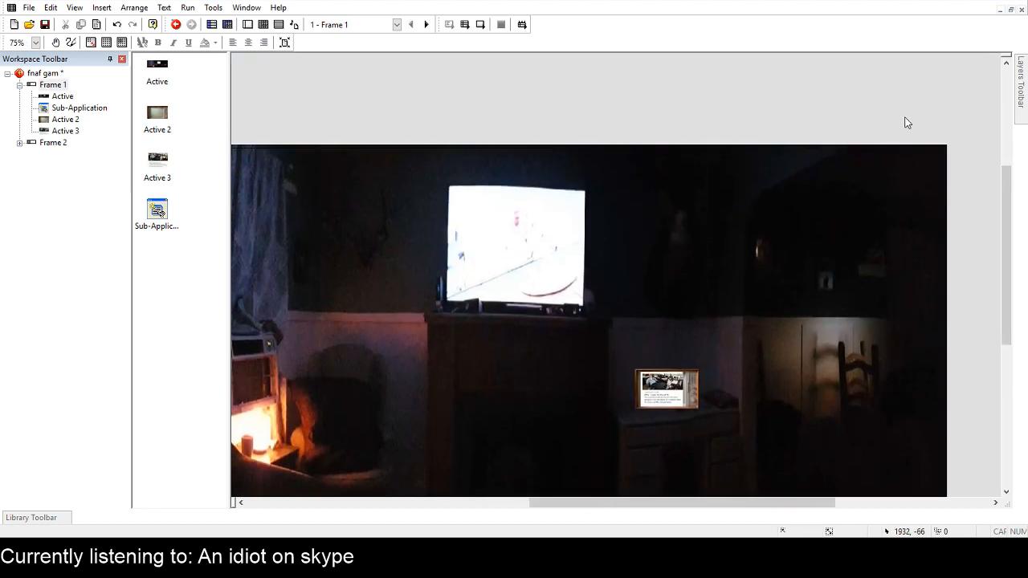
pyautogui.click(502, 110)
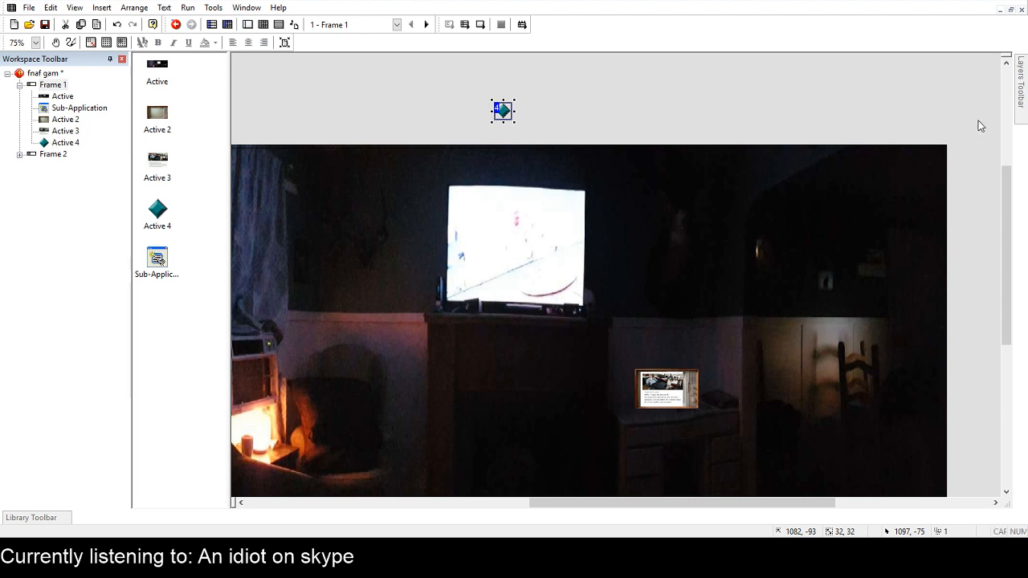
pyautogui.click(1006, 508)
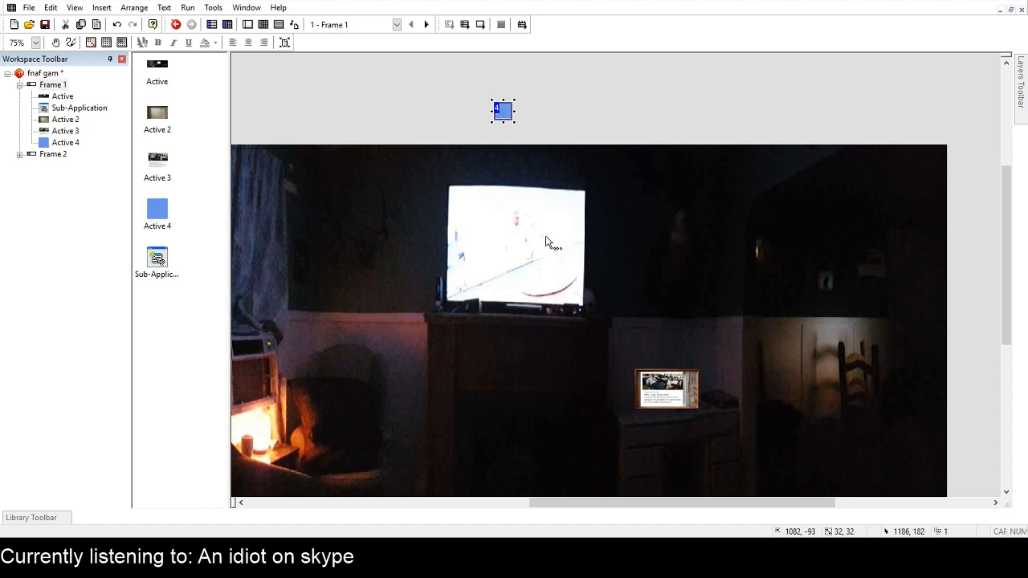
pyautogui.moveTo(512, 117); pyautogui.dragTo(601, 175)
pyautogui.moveTo(536, 176); pyautogui.dragTo(567, 172)
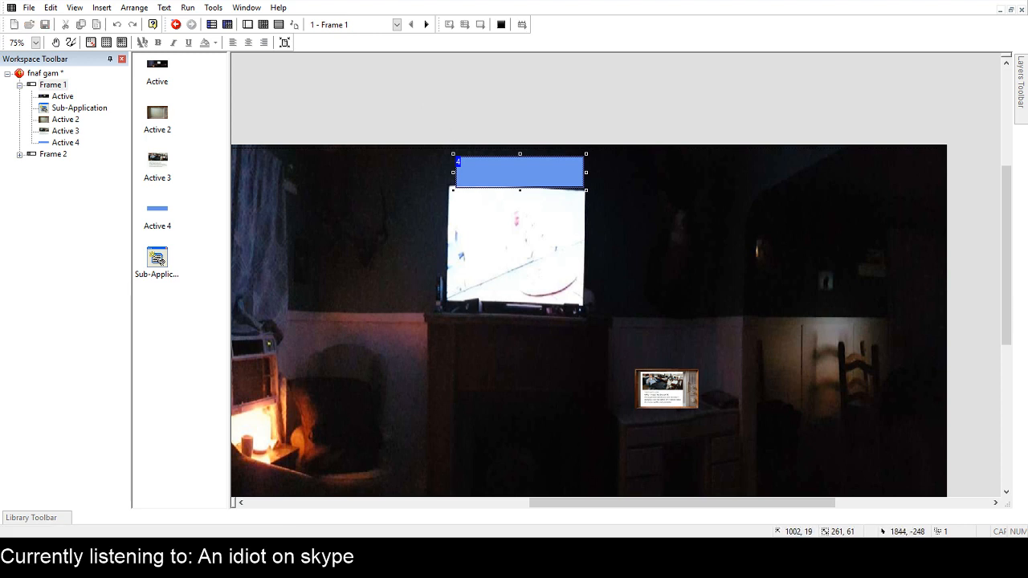
pyautogui.click(717, 50)
pyautogui.click(556, 159)
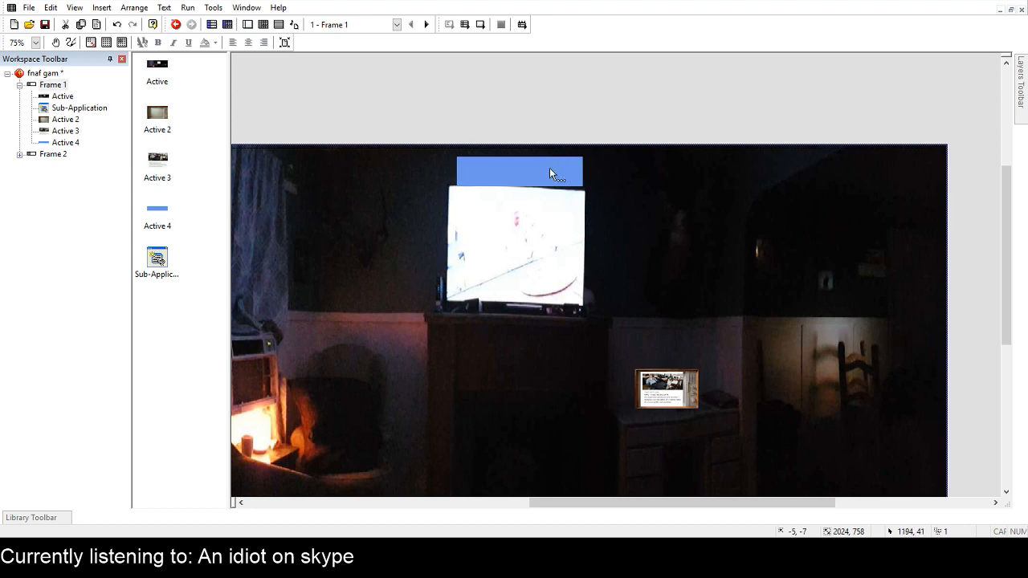
pyautogui.click(548, 167)
pyautogui.press('Delete')
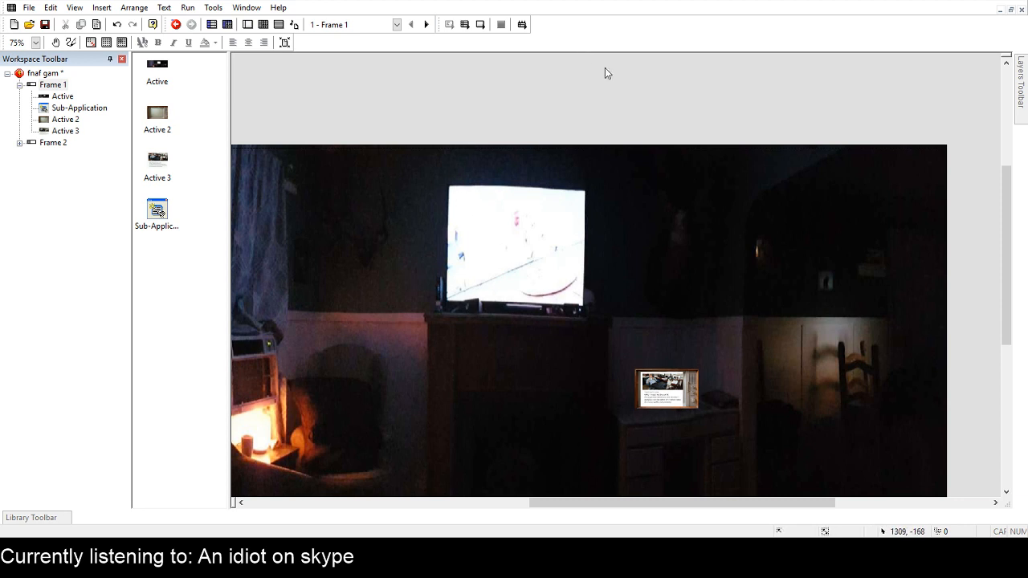
# Run the whole application to check its frames in play, and close it.
pyautogui.moveTo(1010, 218); pyautogui.dragTo(1011, 237)
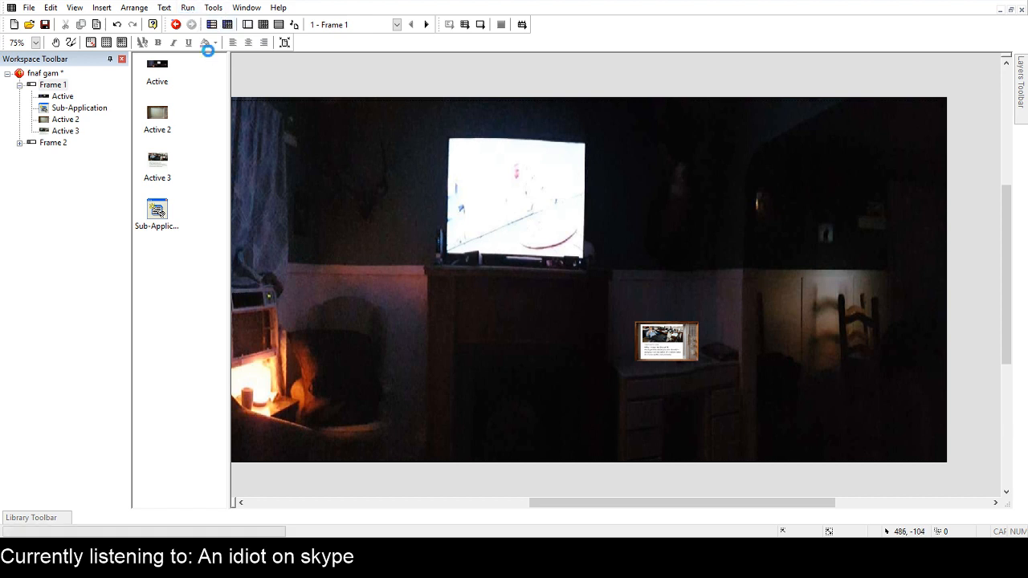
pyautogui.press('F8')
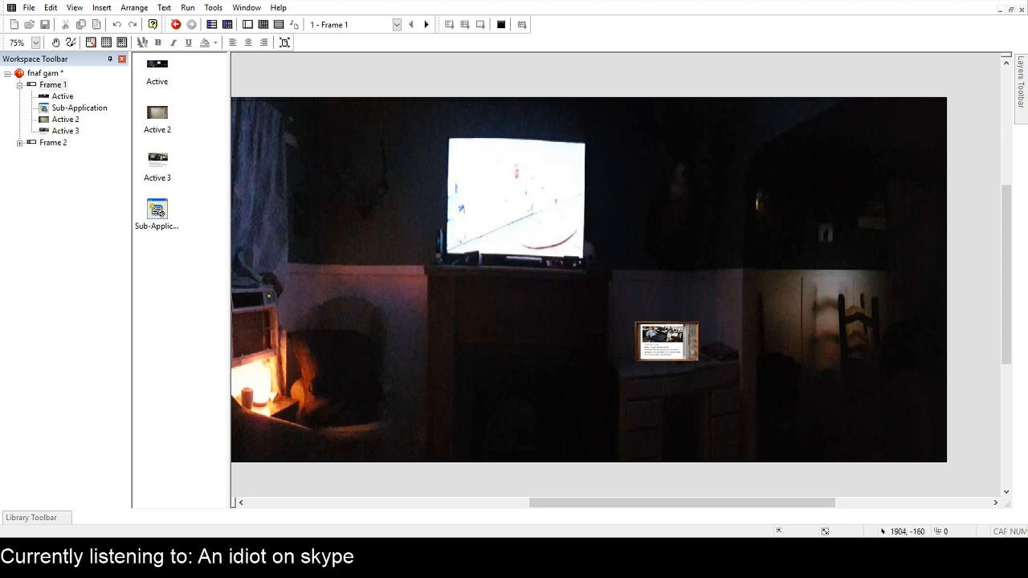
pyautogui.click(878, 20)
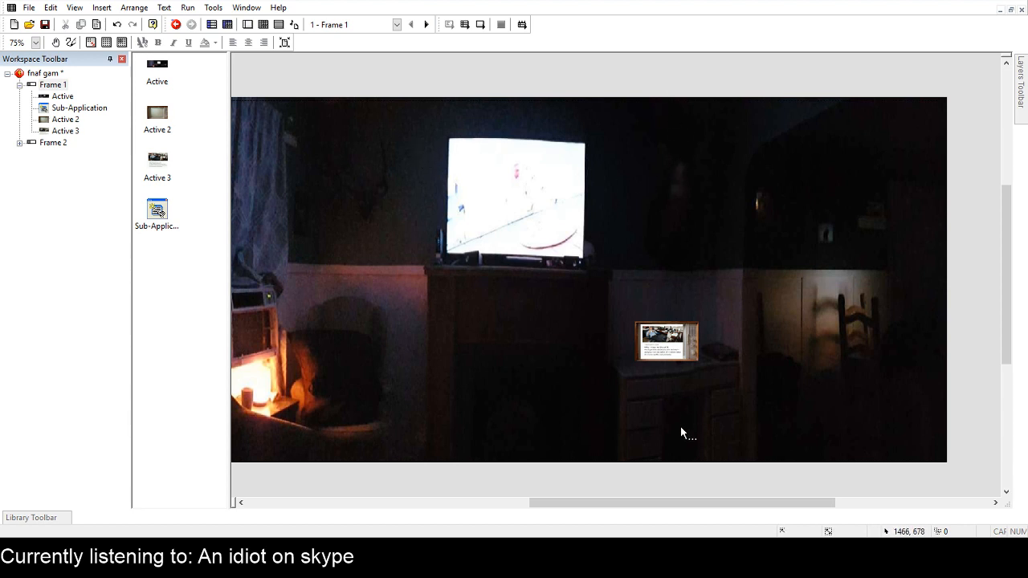
# Open Frame 2 for editing.
pyautogui.moveTo(672, 504); pyautogui.dragTo(632, 503)
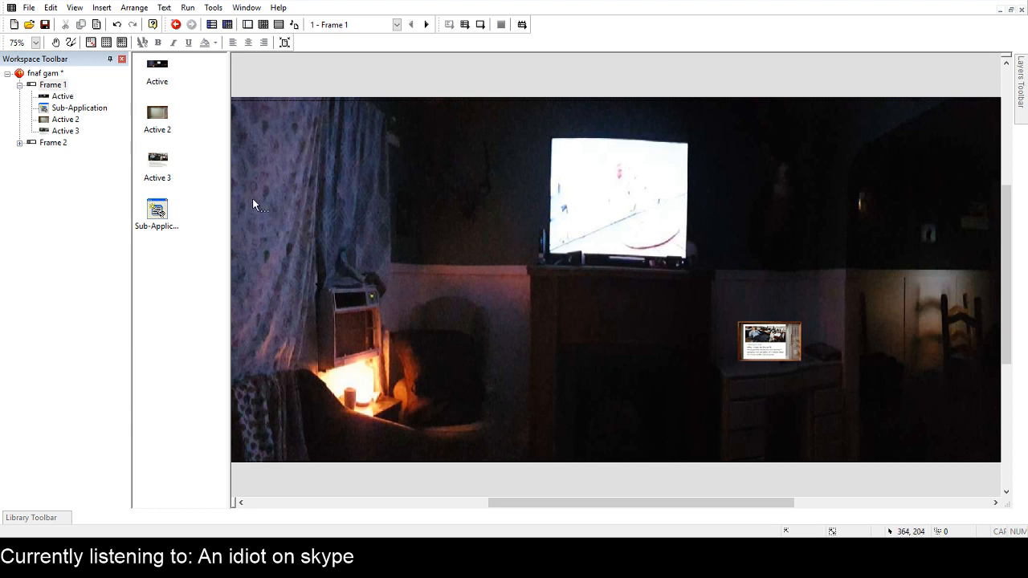
pyautogui.doubleClick(53, 142)
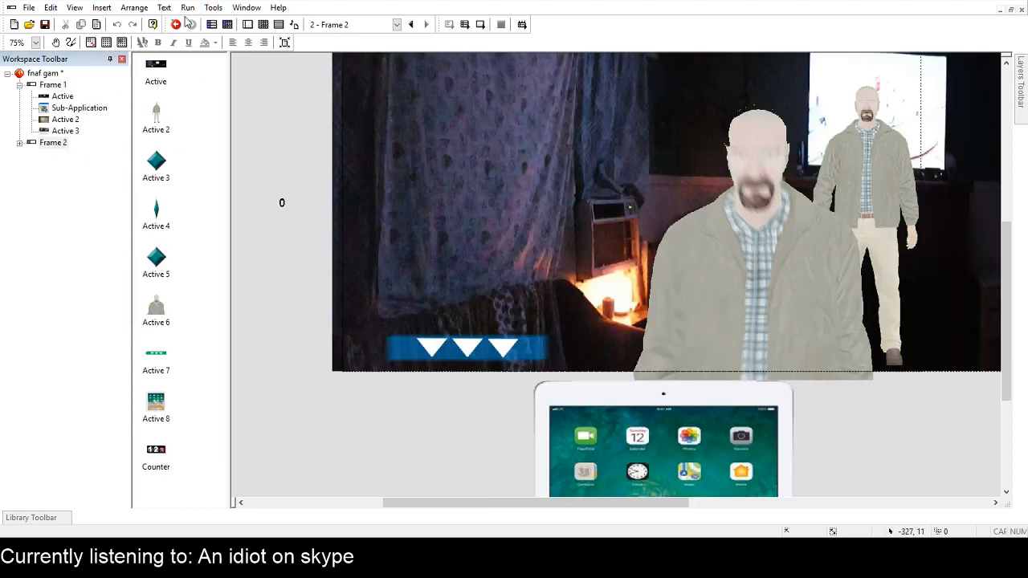
# Open Frame 1 of the subapp application for editing, with the Baby cam tablet in view.
pyautogui.click(64, 85)
pyautogui.doubleClick(66, 86)
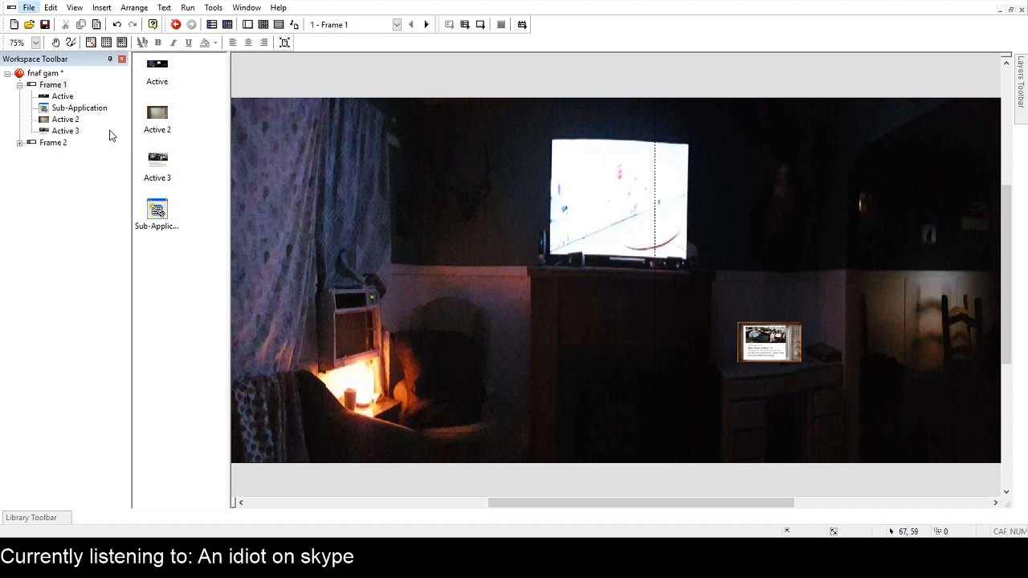
pyautogui.click(123, 153)
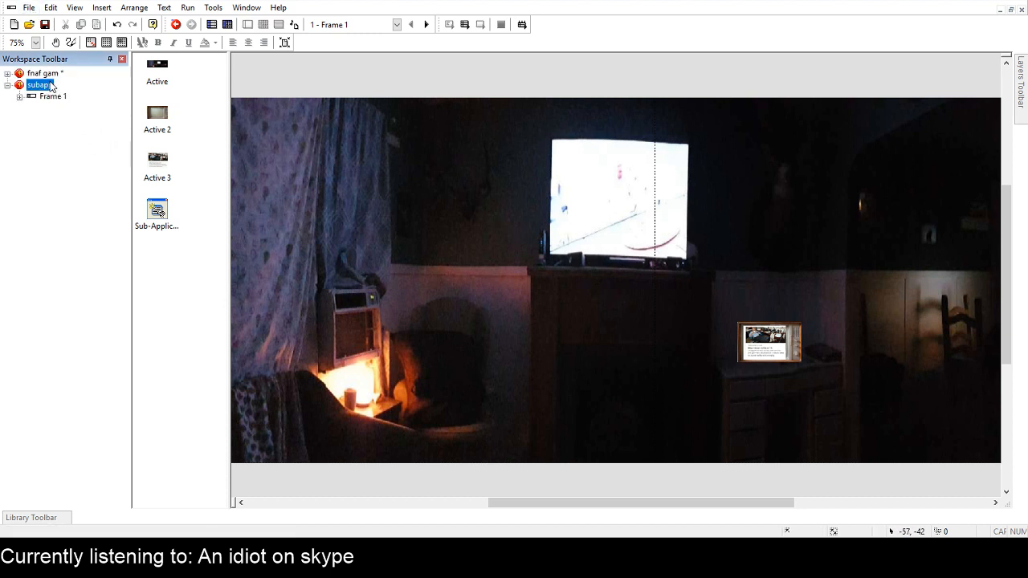
pyautogui.doubleClick(52, 97)
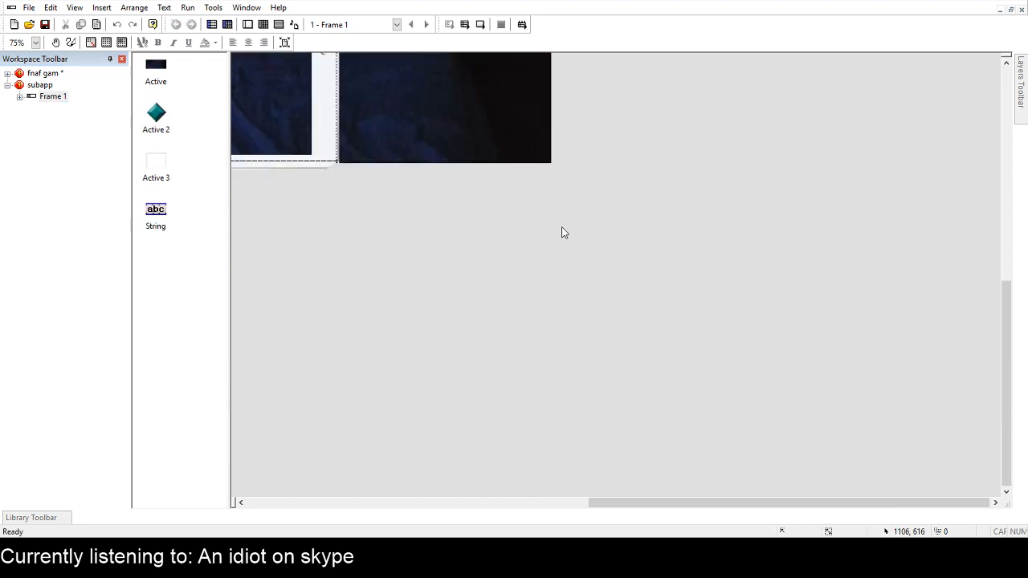
pyautogui.moveTo(1008, 428); pyautogui.dragTo(919, 358)
pyautogui.moveTo(779, 501); pyautogui.dragTo(608, 507)
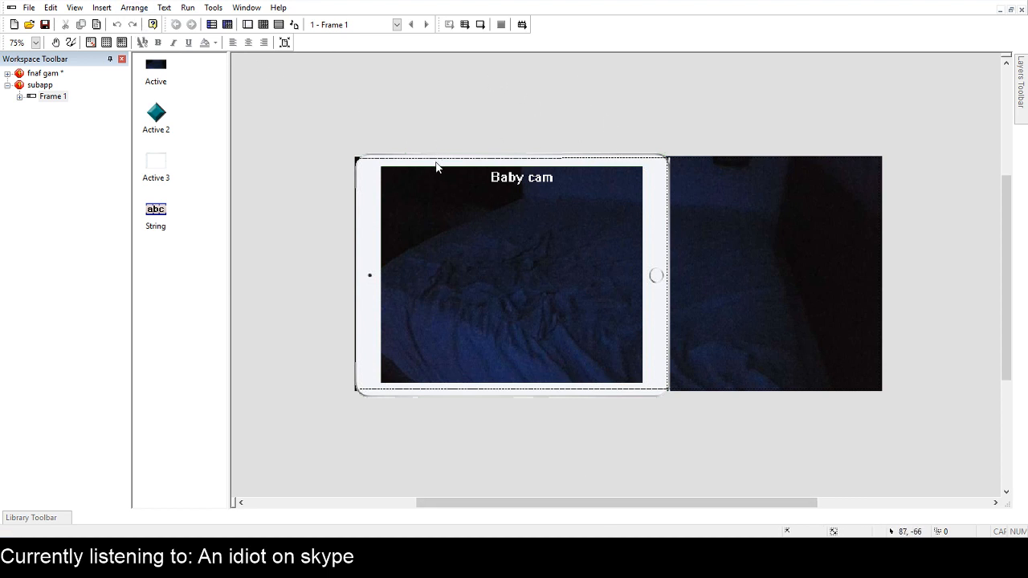
# Add an active object filled solid blue, widened to 52 by 32 pixels, in the lower-right corner of the tablet's screen.
pyautogui.click(615, 307)
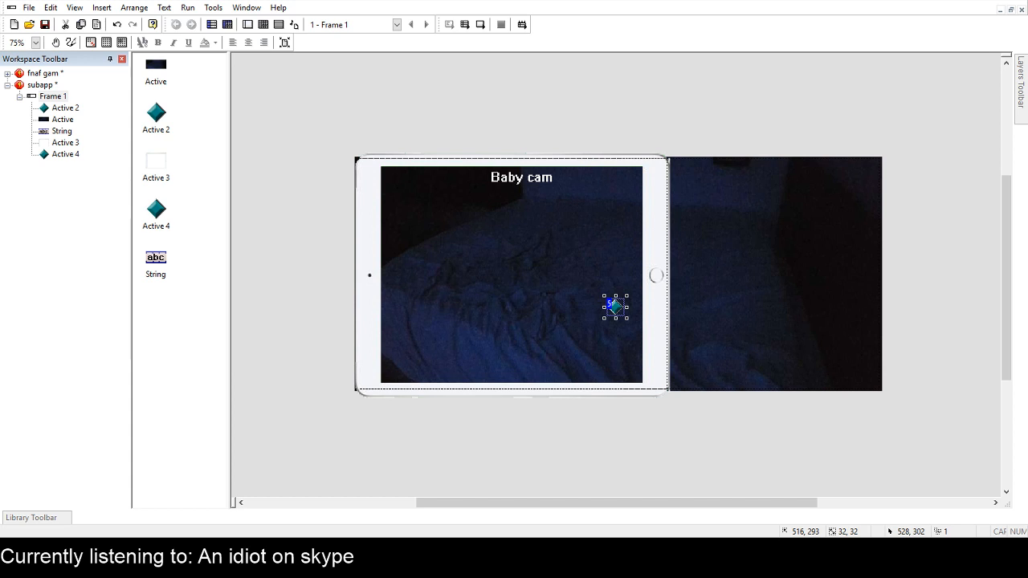
pyautogui.click(998, 515)
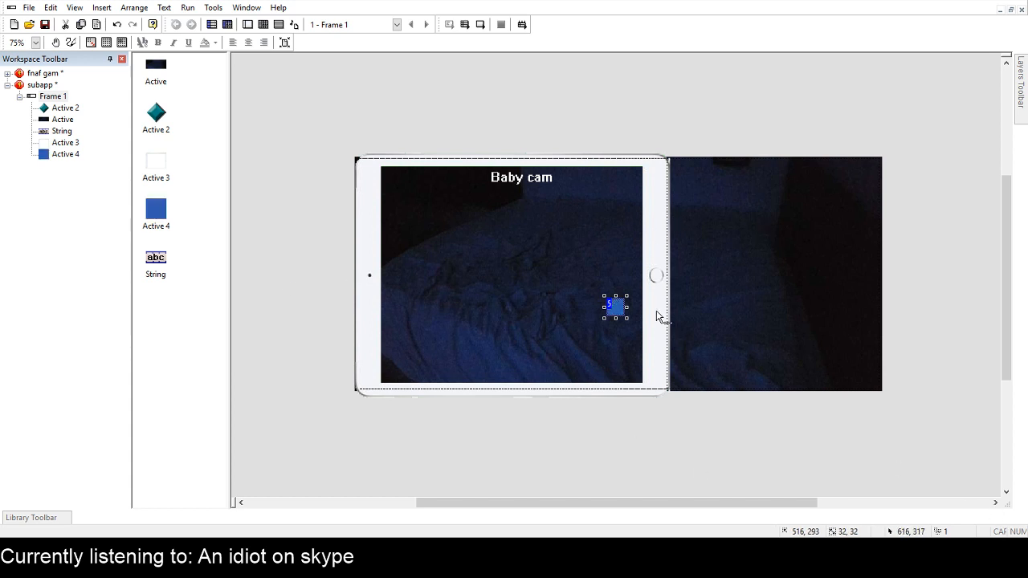
pyautogui.moveTo(628, 307); pyautogui.dragTo(638, 379)
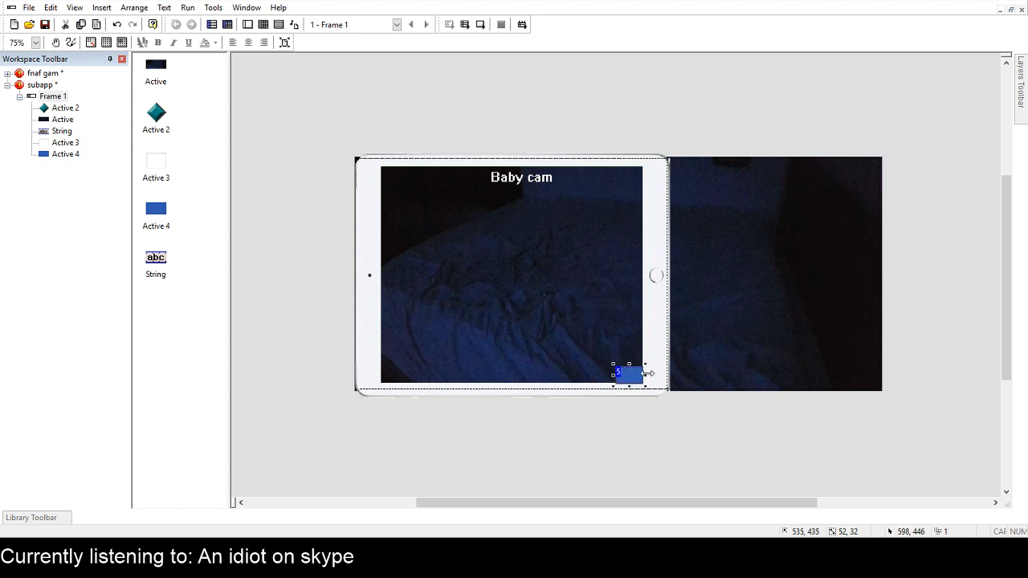
pyautogui.click(929, 280)
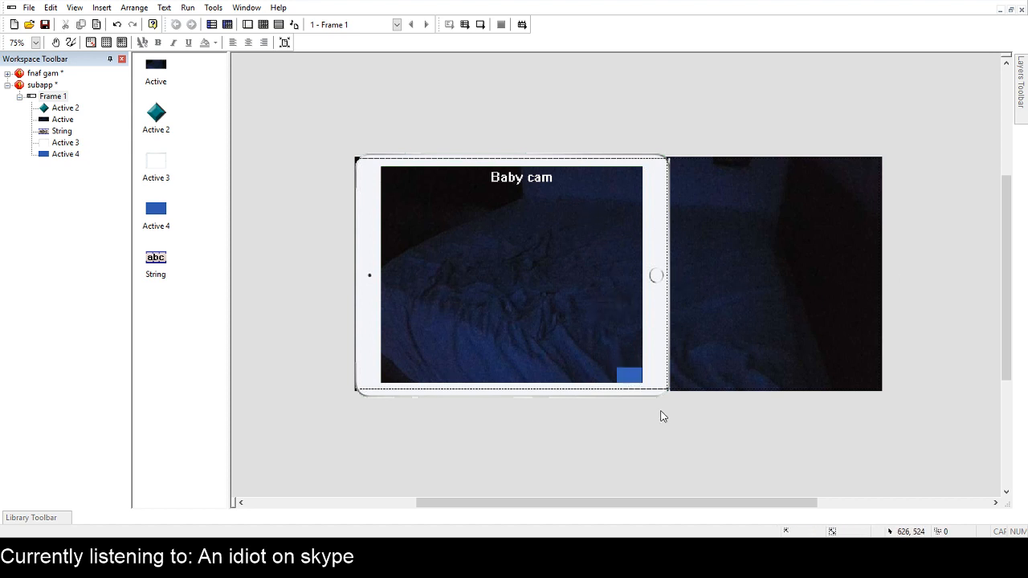
# Enlarge the blue box to about 119 by 79 pixels and fit it into the lower-right corner of the tablet's screen.
pyautogui.keyDown('ctrl'); pyautogui.scroll(3, 661, 411); pyautogui.keyUp('ctrl')
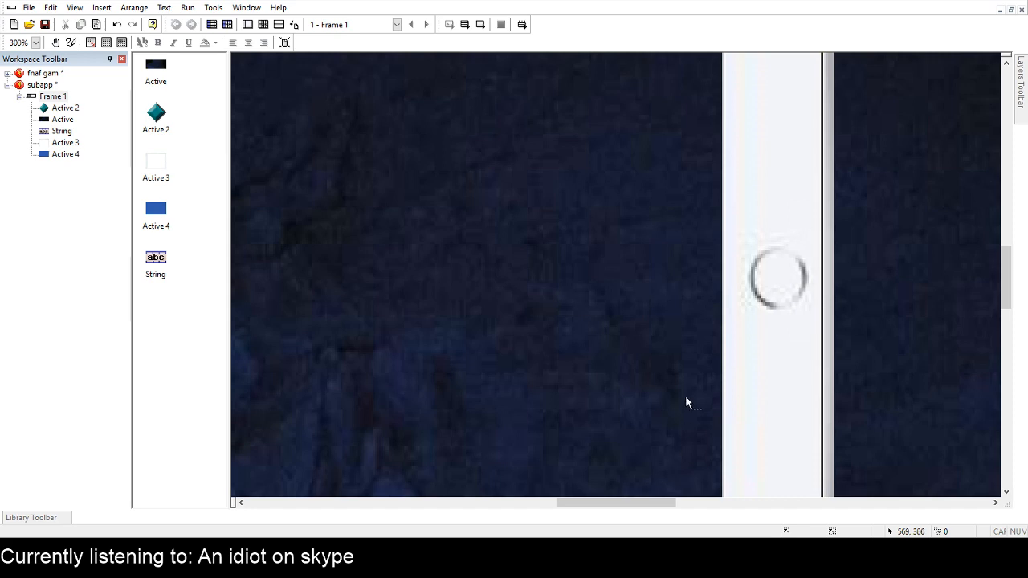
pyautogui.hscroll(5, 653, 390)
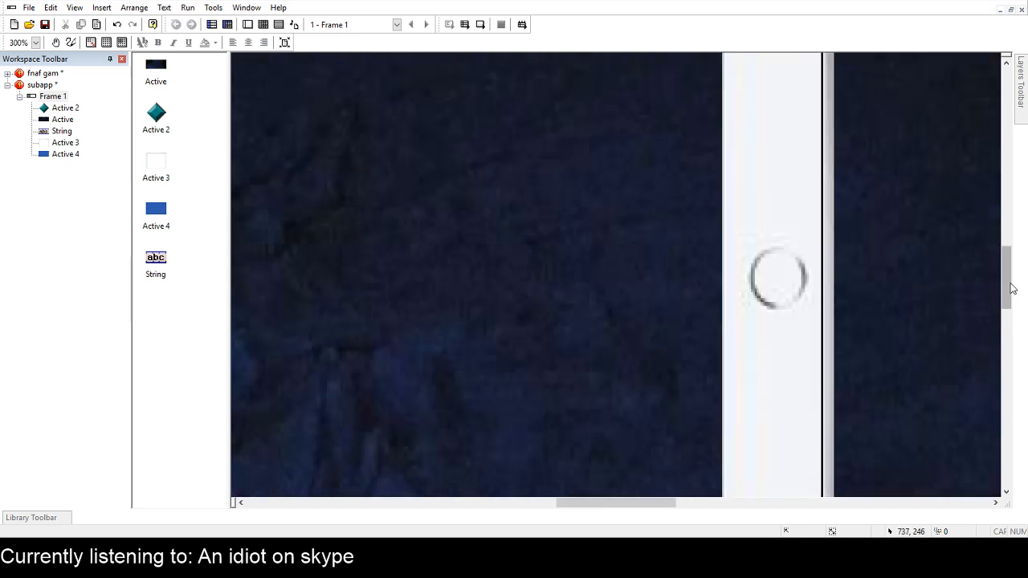
pyautogui.moveTo(1009, 287); pyautogui.dragTo(1013, 324)
pyautogui.click(683, 376)
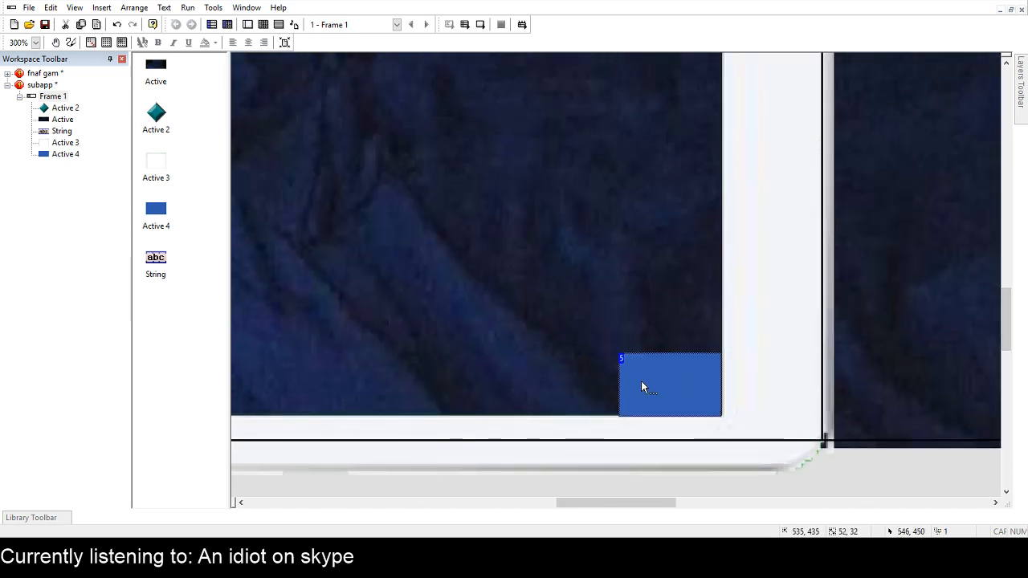
pyautogui.moveTo(615, 389); pyautogui.dragTo(489, 393)
pyautogui.moveTo(607, 351); pyautogui.dragTo(608, 263)
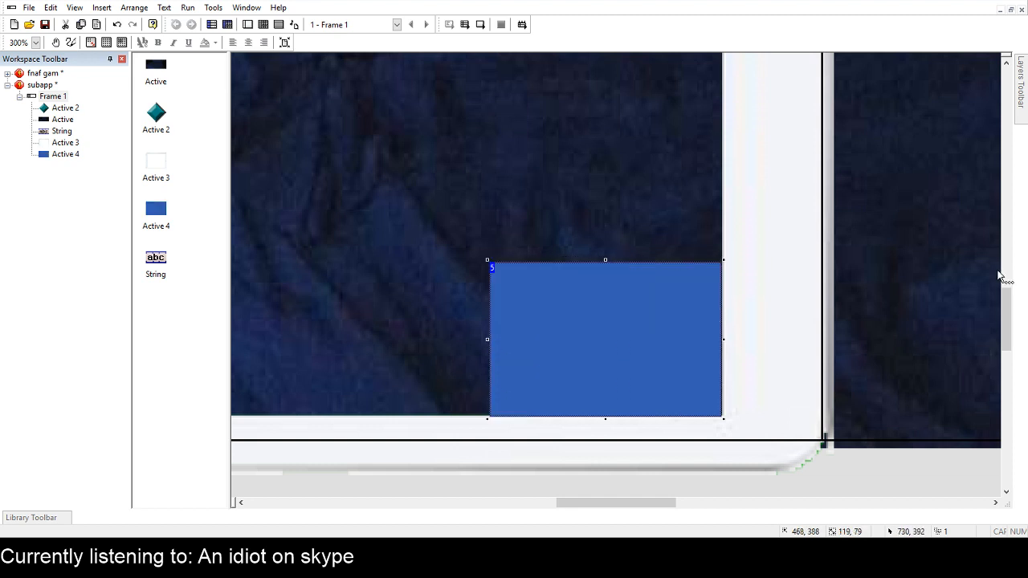
pyautogui.moveTo(676, 301); pyautogui.dragTo(681, 302)
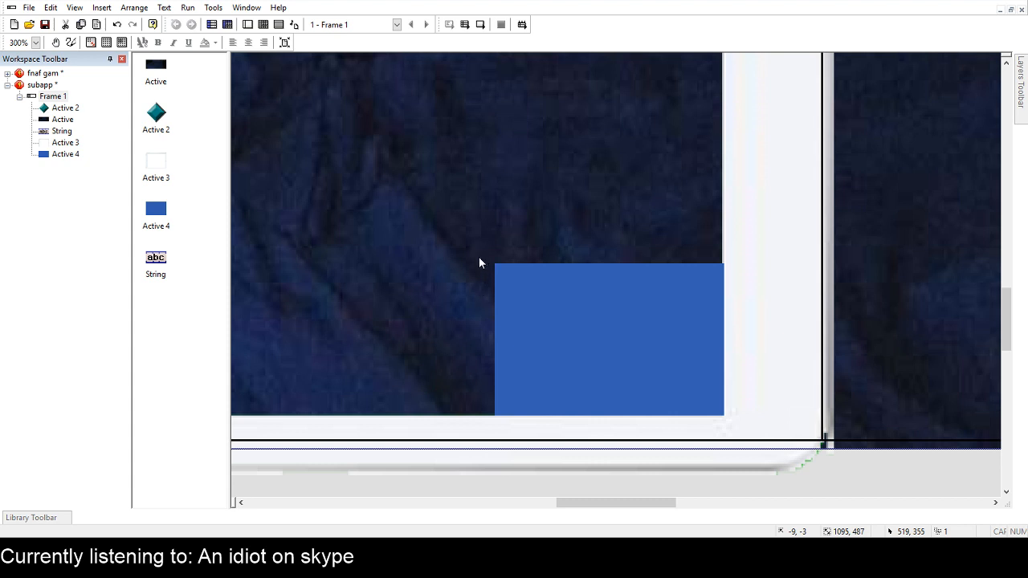
# Add a counter on the blue box, set its value to 12, and move it to the middle of the box.
pyautogui.click(545, 298)
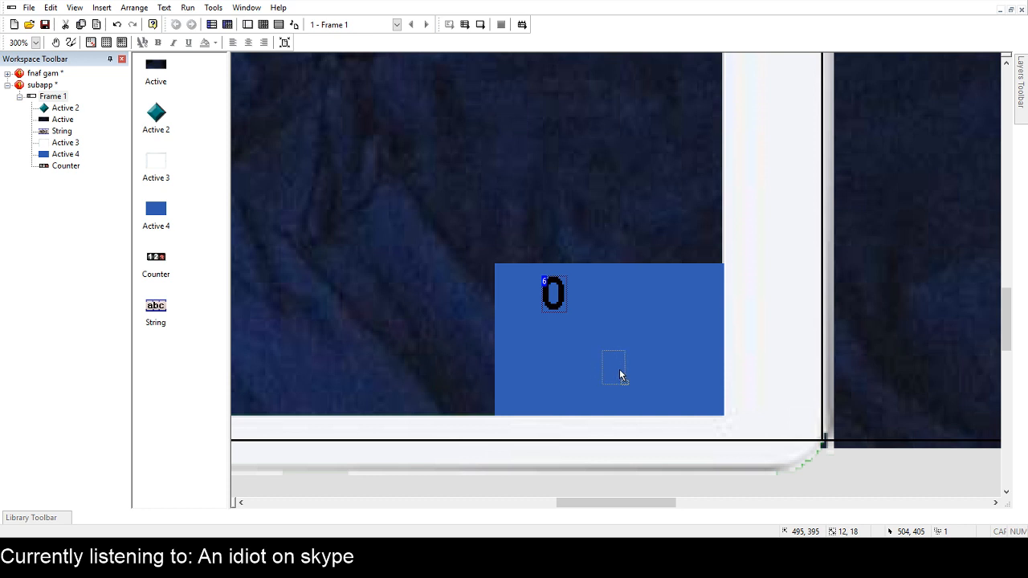
pyautogui.moveTo(611, 380); pyautogui.dragTo(610, 379)
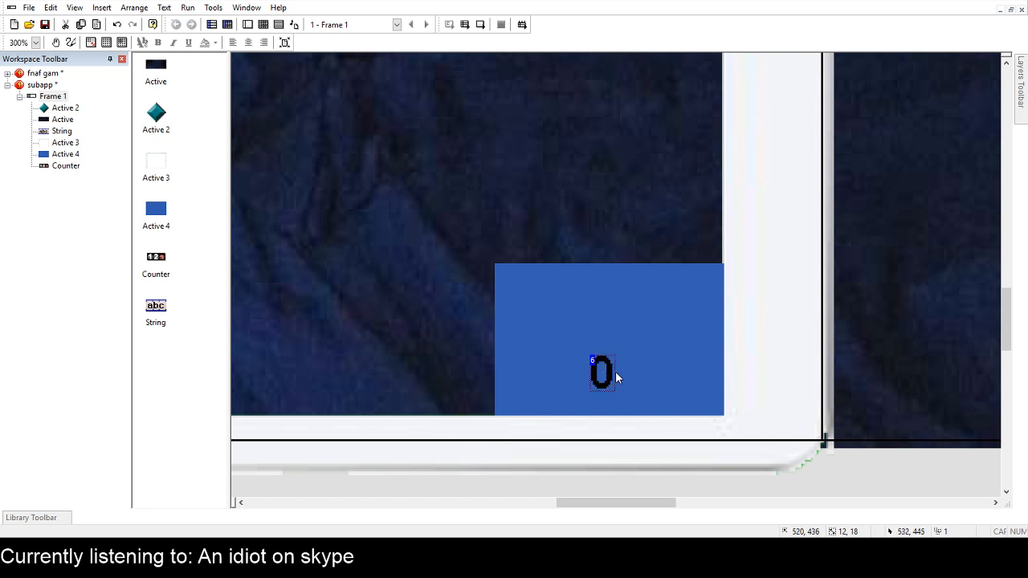
pyautogui.click(158, 82)
pyautogui.press('Return')
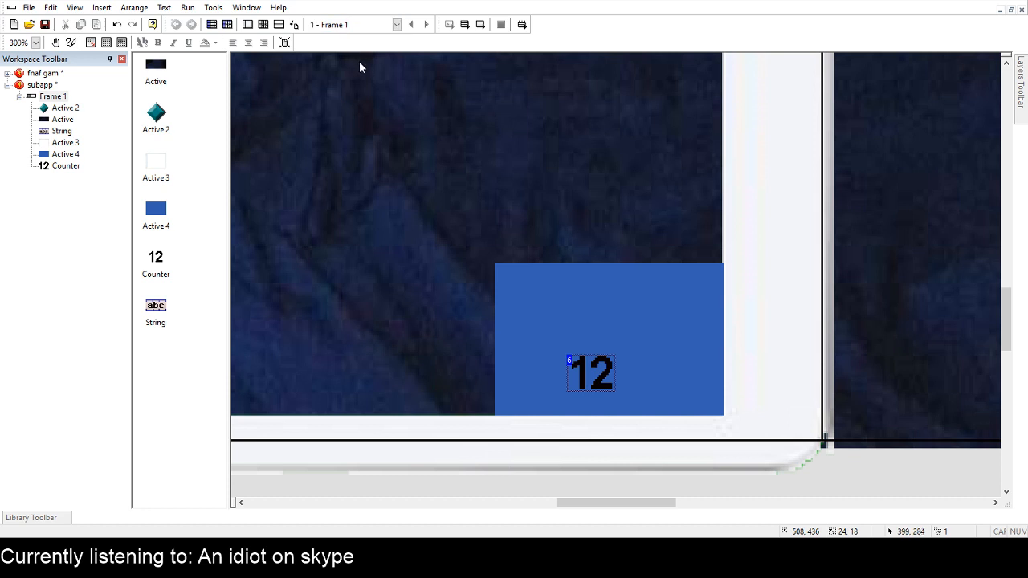
pyautogui.moveTo(591, 382); pyautogui.dragTo(623, 339)
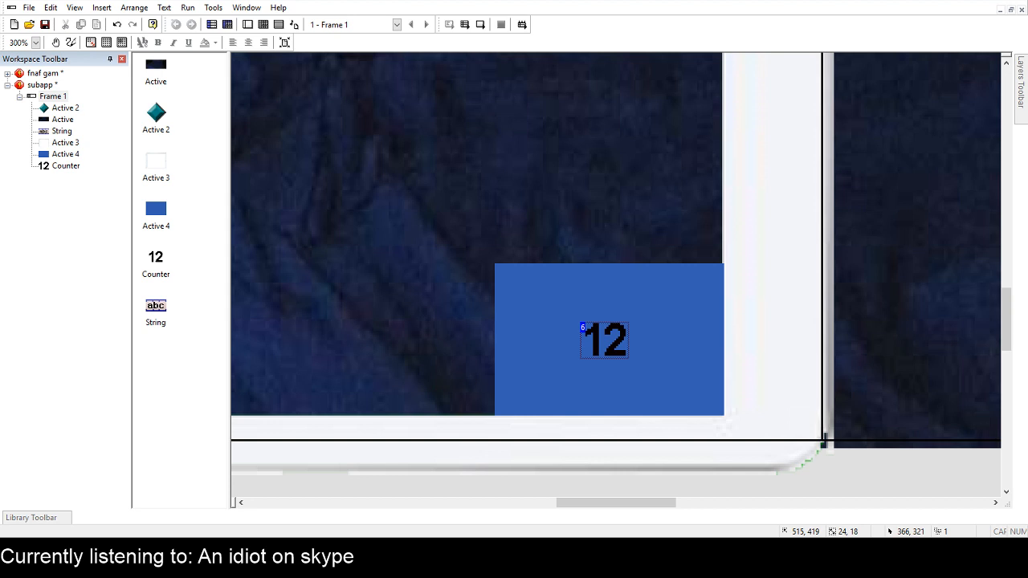
# Set the counter's value to 2 and place it in the lower middle of the blue box.
pyautogui.press('Return')
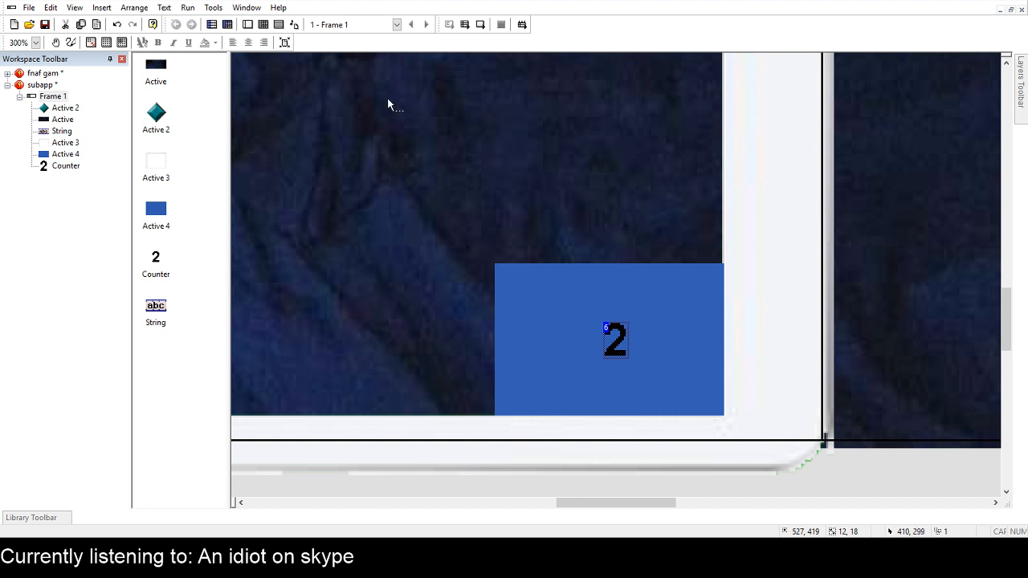
pyautogui.click(616, 359)
pyautogui.moveTo(616, 359); pyautogui.dragTo(612, 377)
pyautogui.click(569, 213)
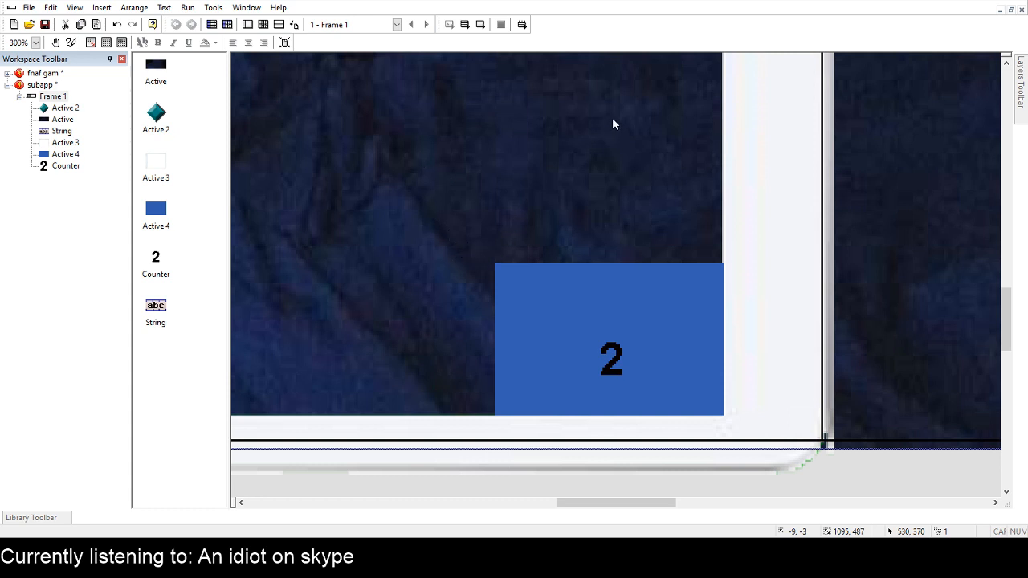
# Check the subapp frame's events and return to its layout.
pyautogui.click(264, 24)
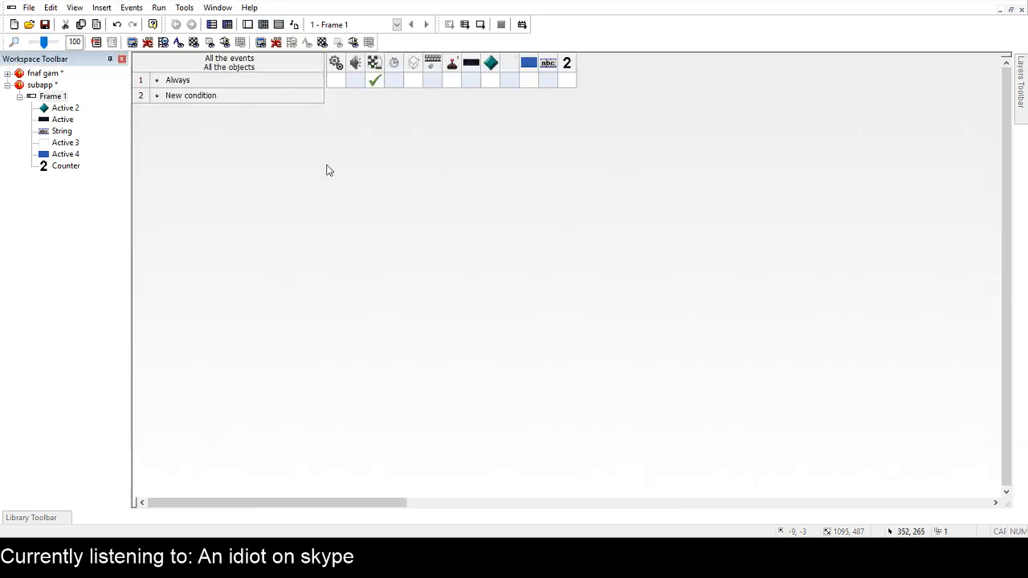
pyautogui.doubleClick(69, 100)
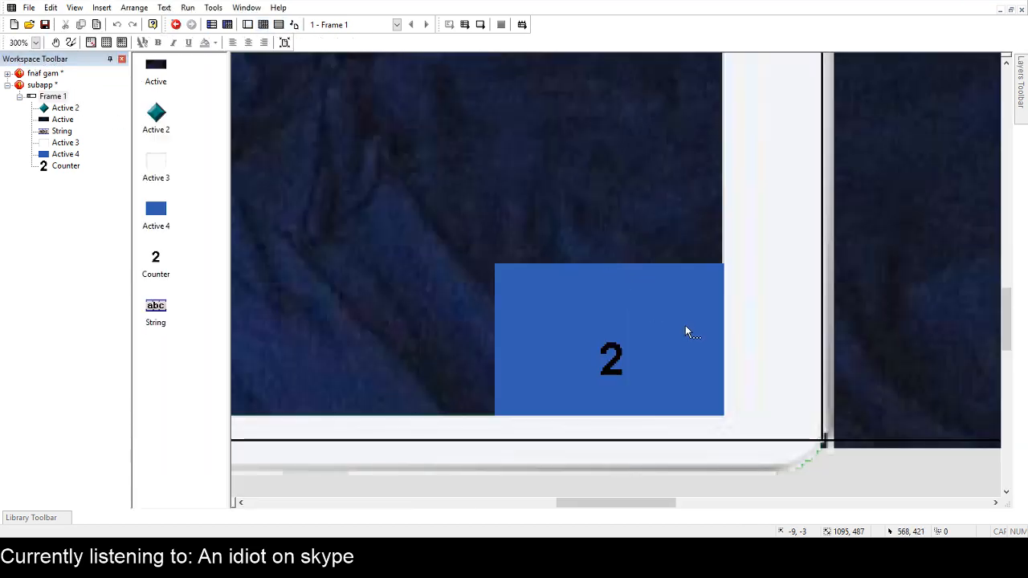
pyautogui.click(685, 325)
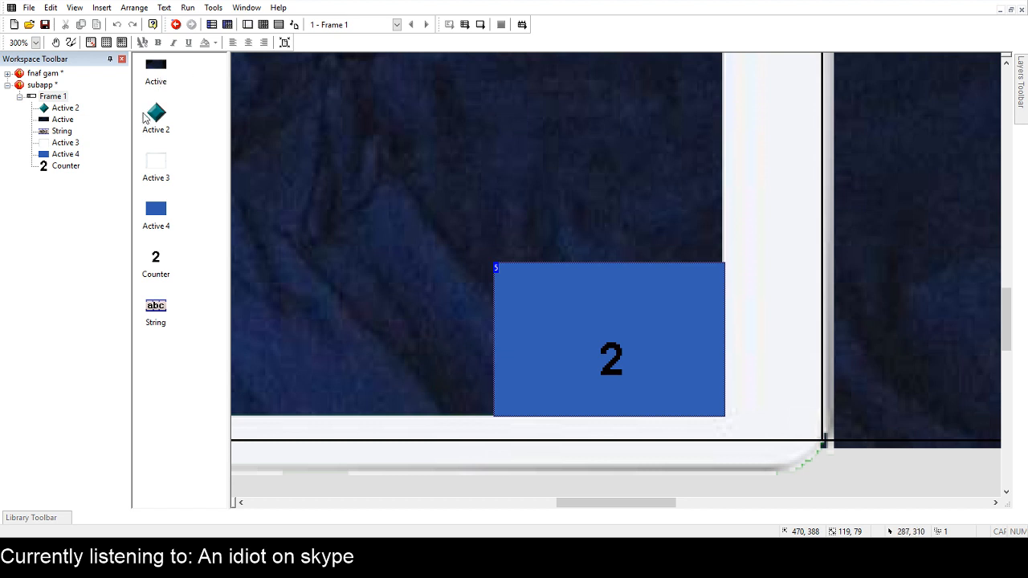
# Add a string object above the counter on the blue box with the text "Time:".
pyautogui.click(359, 61)
pyautogui.click(564, 287)
pyautogui.click(599, 303)
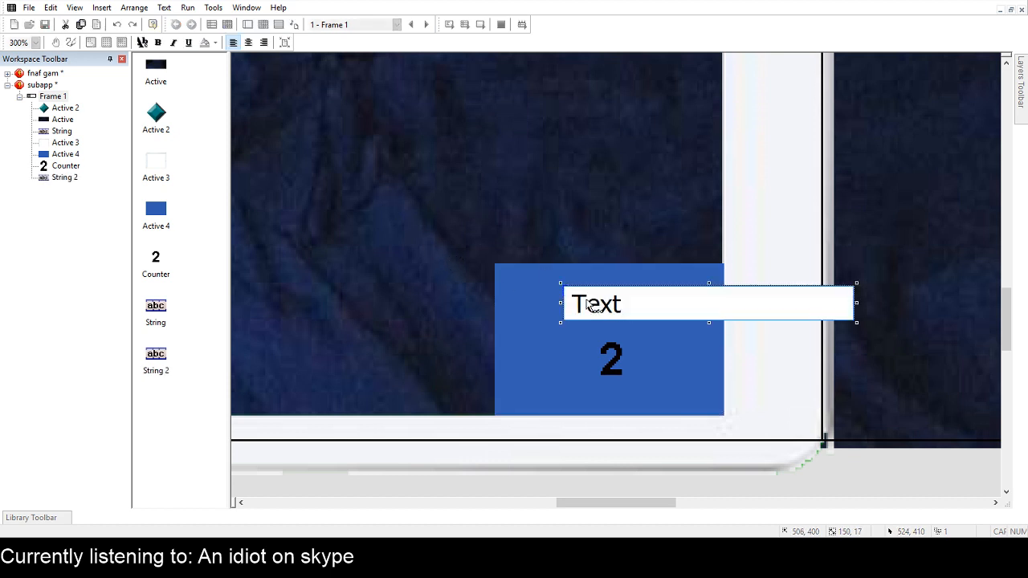
pyautogui.press('BackSpace')
pyautogui.press('BackSpace')
pyautogui.press('BackSpace')
pyautogui.press('BackSpace')
pyautogui.write('Time:')
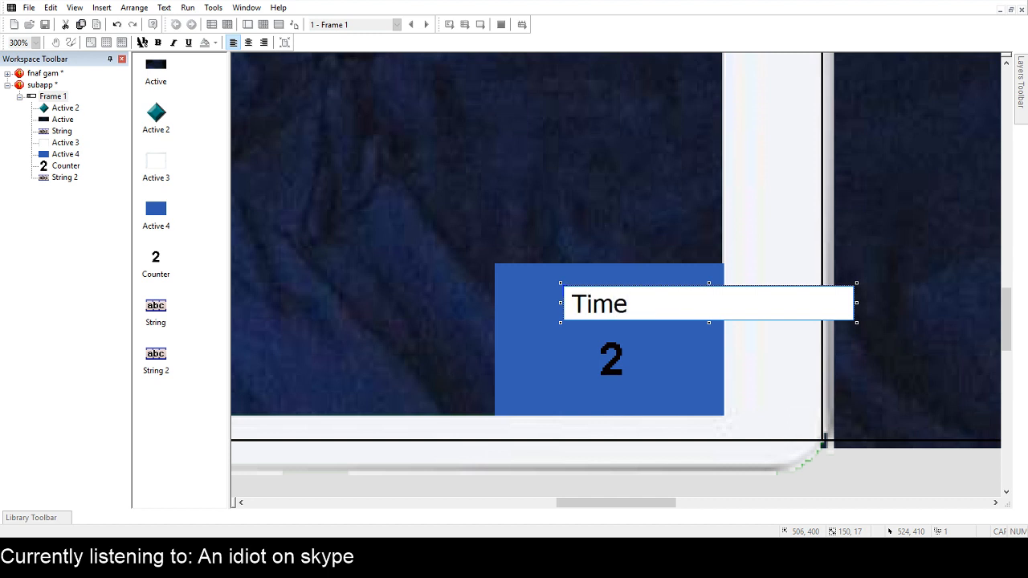
pyautogui.click(696, 232)
# Enlarge the "Time:" text's font, move it up slightly, and heighten its text box to about 29 pixels.
pyautogui.click(611, 303)
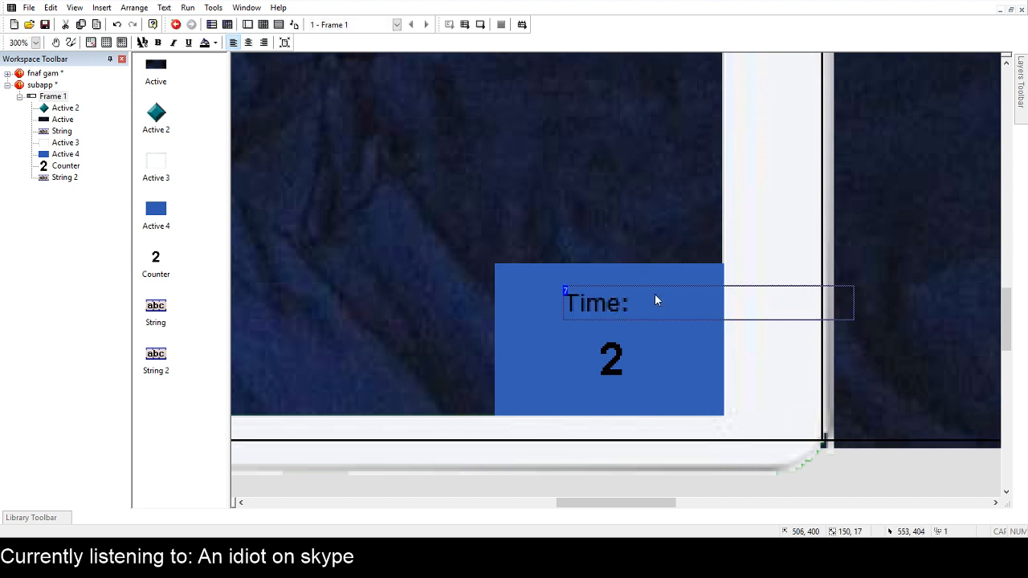
pyautogui.click(174, 78)
pyautogui.click(341, 100)
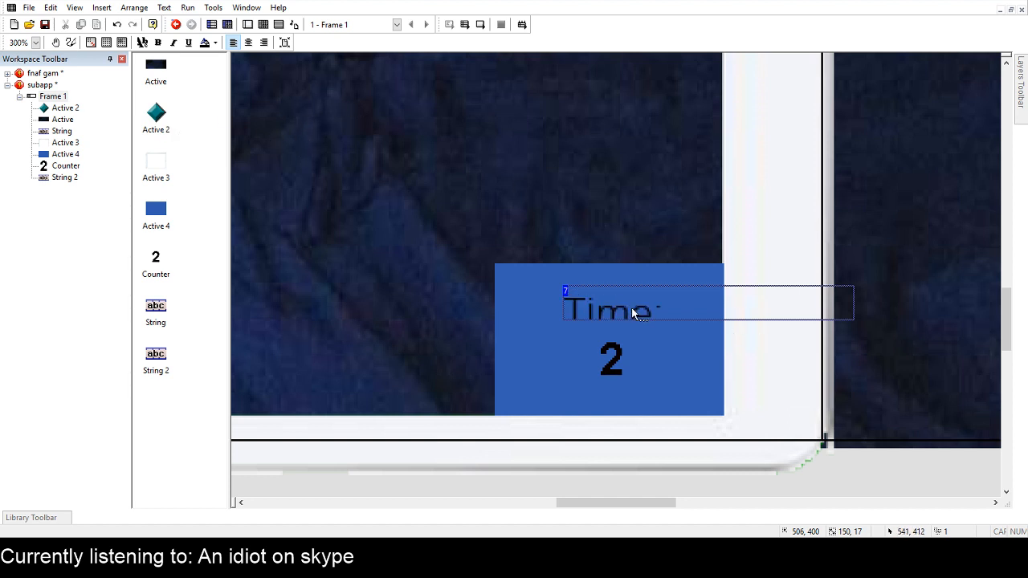
pyautogui.moveTo(631, 308); pyautogui.dragTo(632, 294)
pyautogui.click(639, 237)
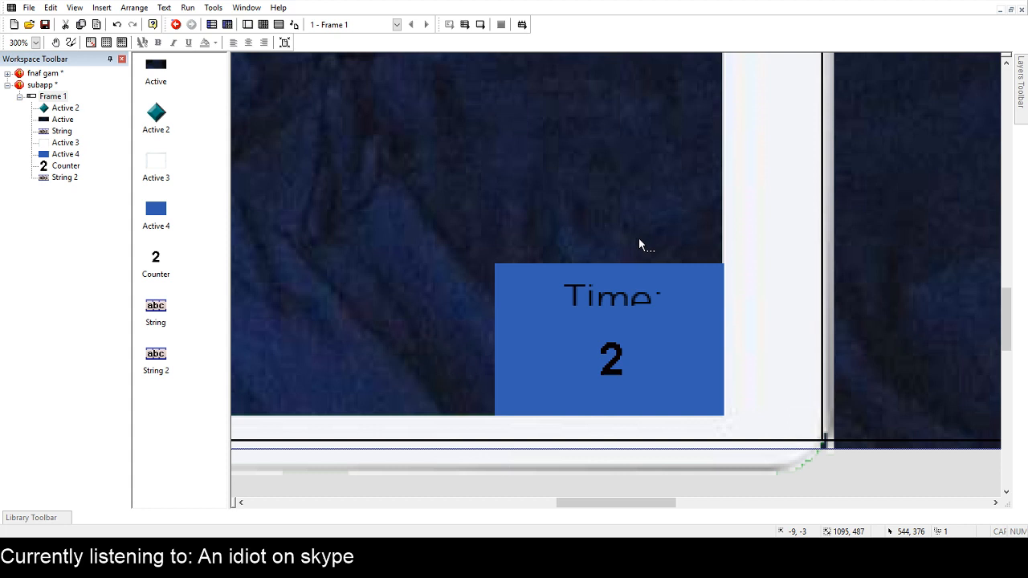
pyautogui.click(627, 296)
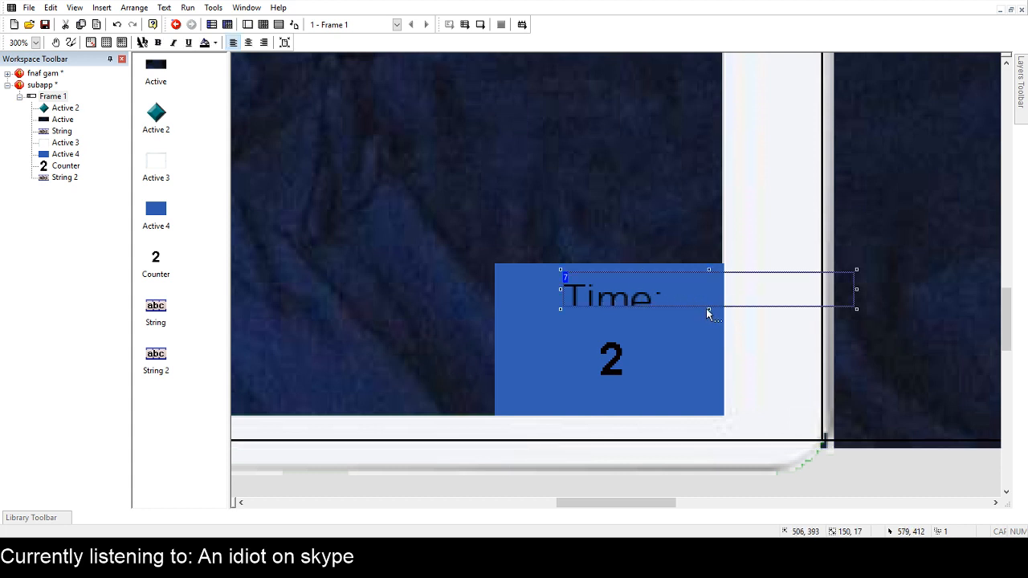
pyautogui.moveTo(710, 309); pyautogui.dragTo(708, 332)
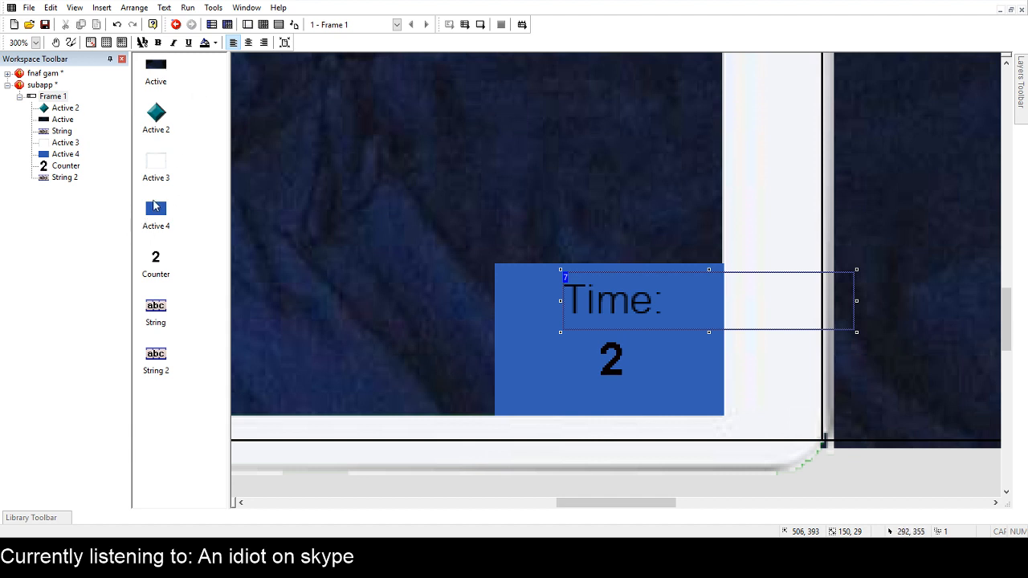
# Make the "Time:" text white and larger, centre it above the counter, and test-run the frame.
pyautogui.click(277, 219)
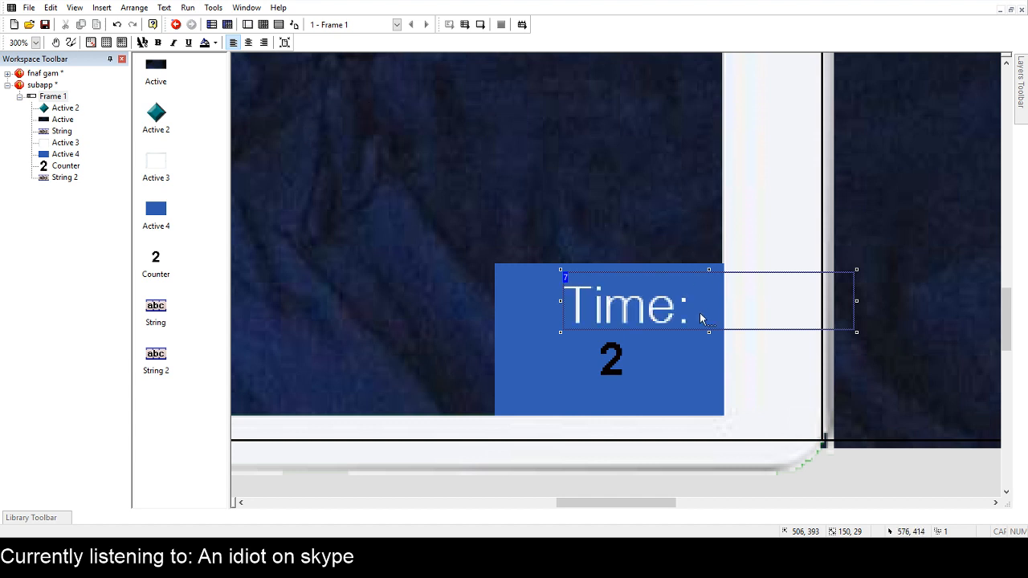
pyautogui.moveTo(665, 320); pyautogui.dragTo(645, 312)
pyautogui.click(215, 51)
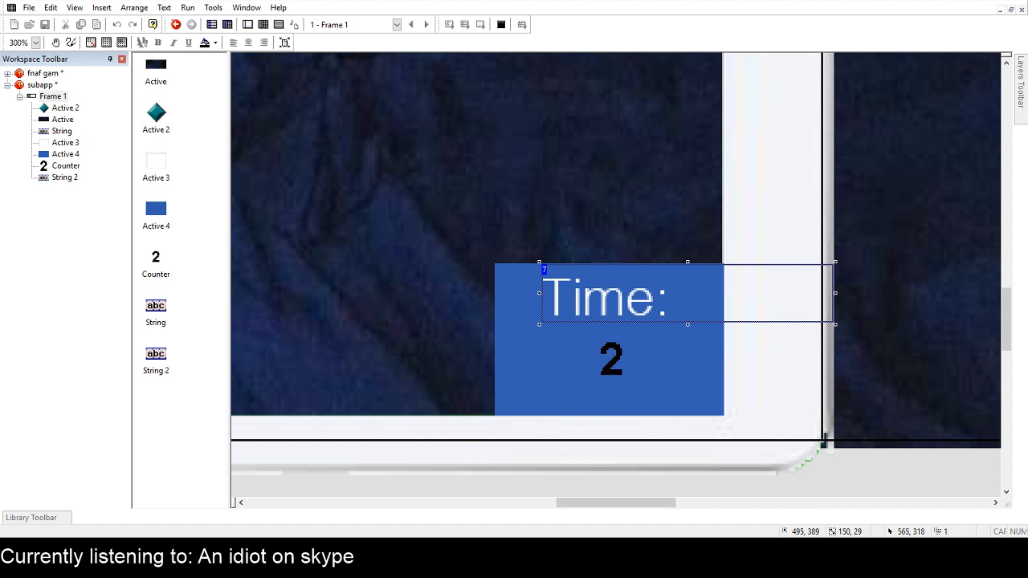
# Set the counter's value to 1 and nudge it to sit centred beneath the "Time:" text.
pyautogui.click(615, 374)
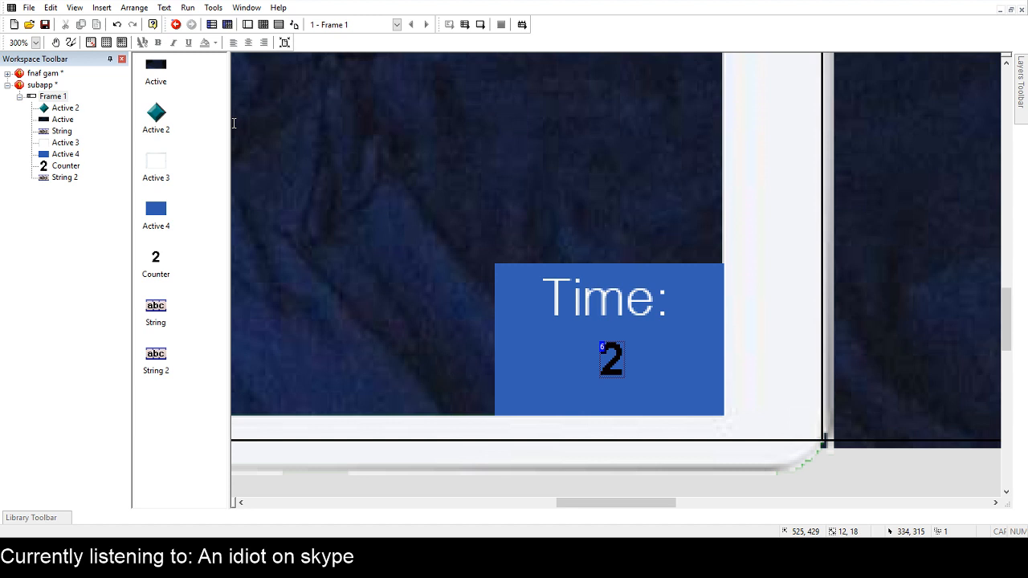
pyautogui.write('1')
pyautogui.press('Return')
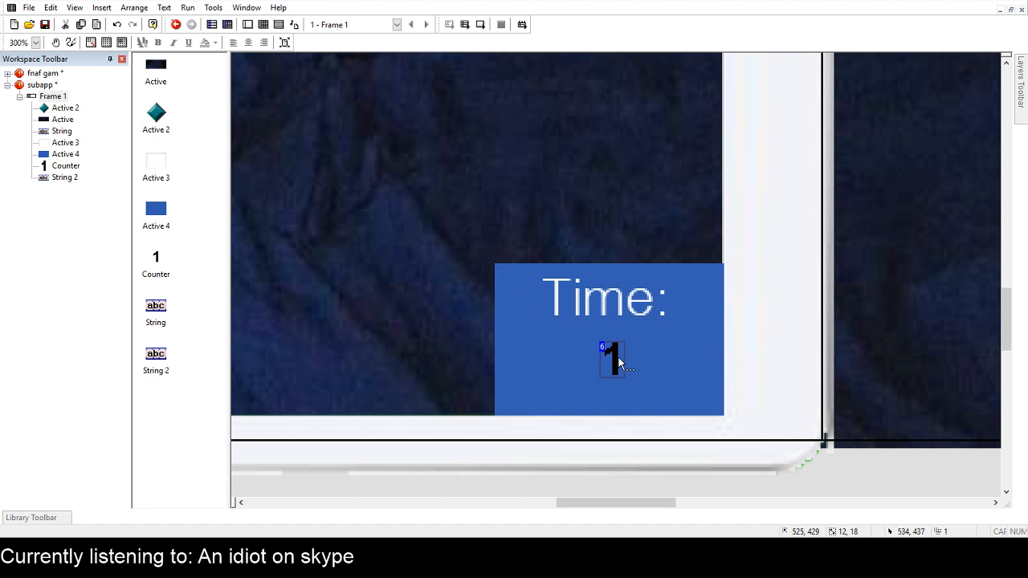
pyautogui.click(594, 199)
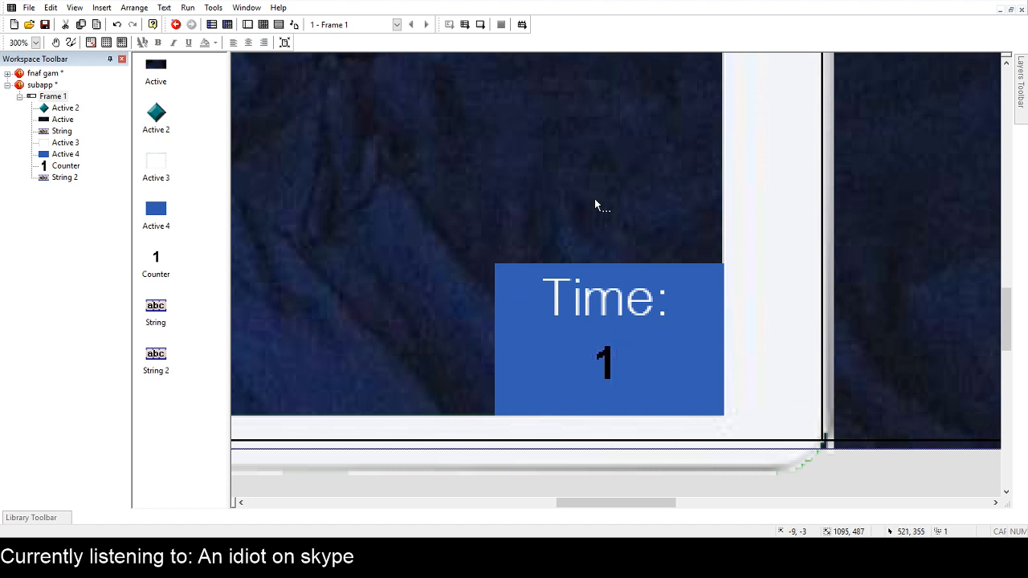
# Add a new condition as the second event of the subapp frame and return to the frame layout.
pyautogui.click(264, 24)
pyautogui.click(283, 96)
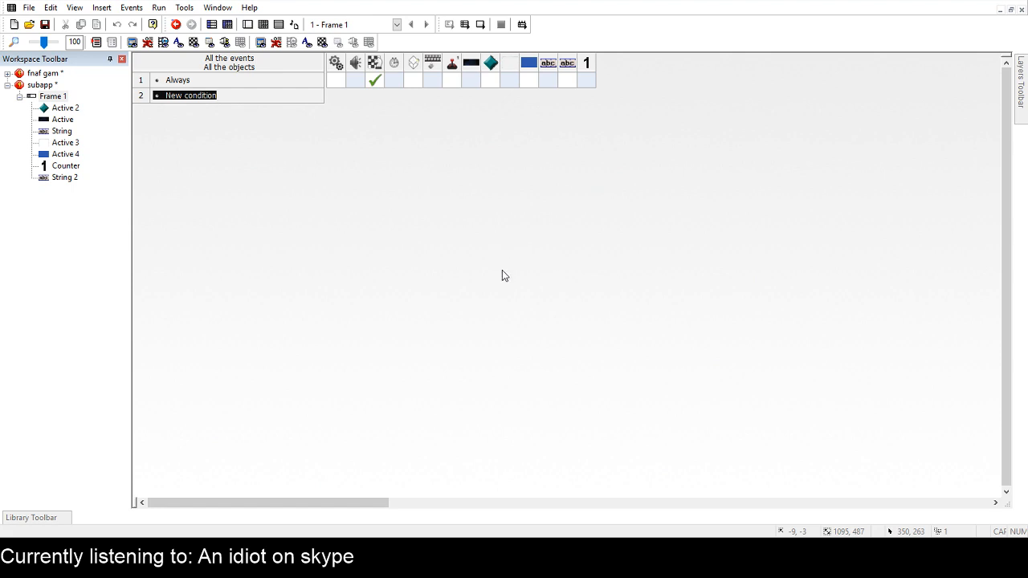
pyautogui.click(457, 341)
pyautogui.click(349, 98)
pyautogui.click(248, 25)
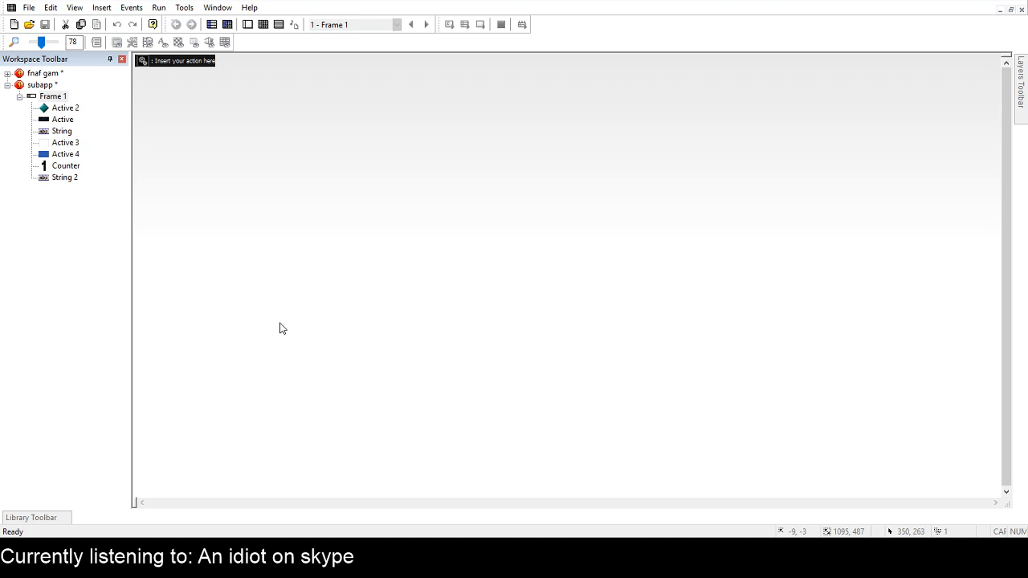
pyautogui.click(59, 97)
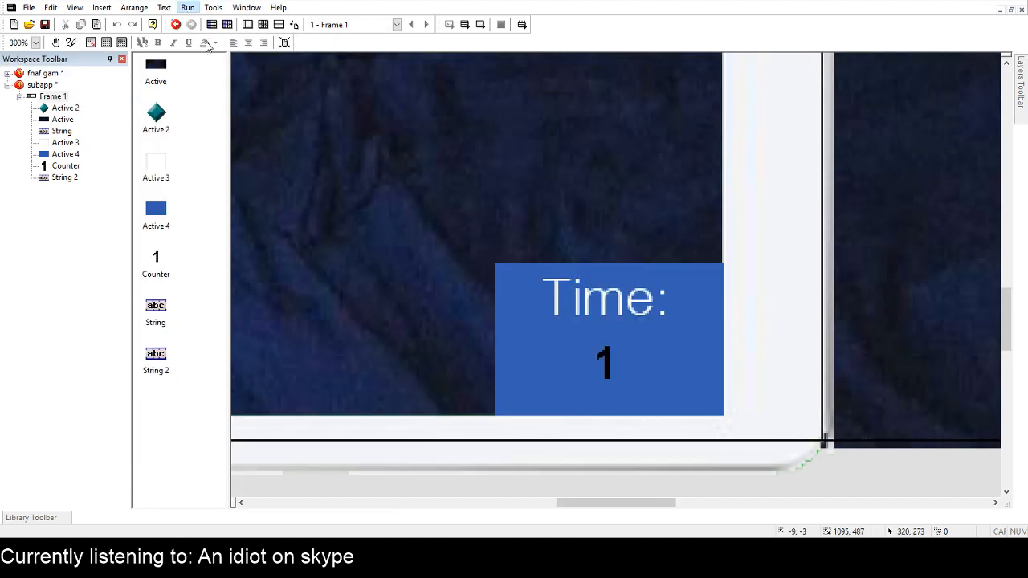
# Test-run the subapp frame to check the time display on the tablet.
pyautogui.click(213, 53)
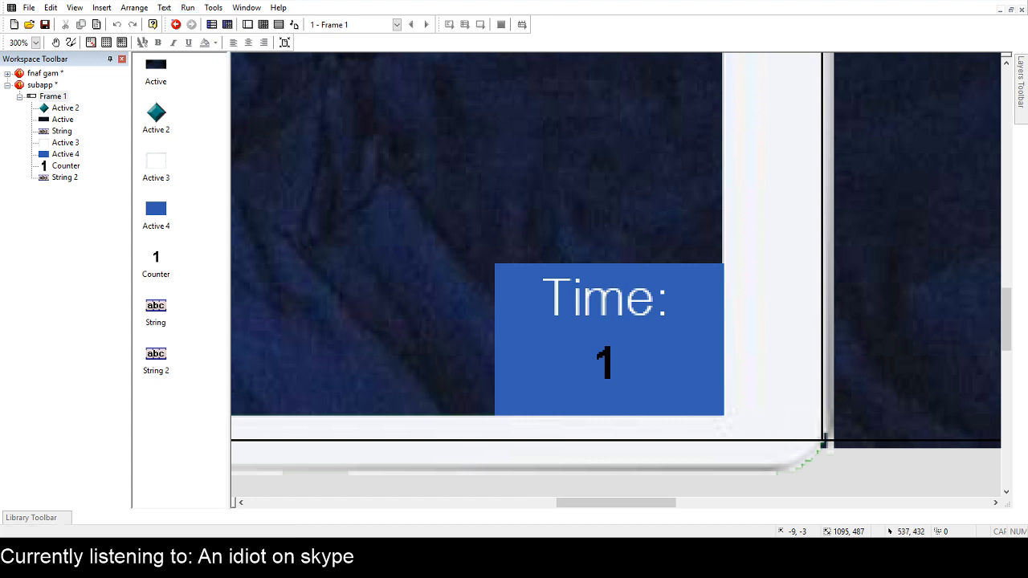
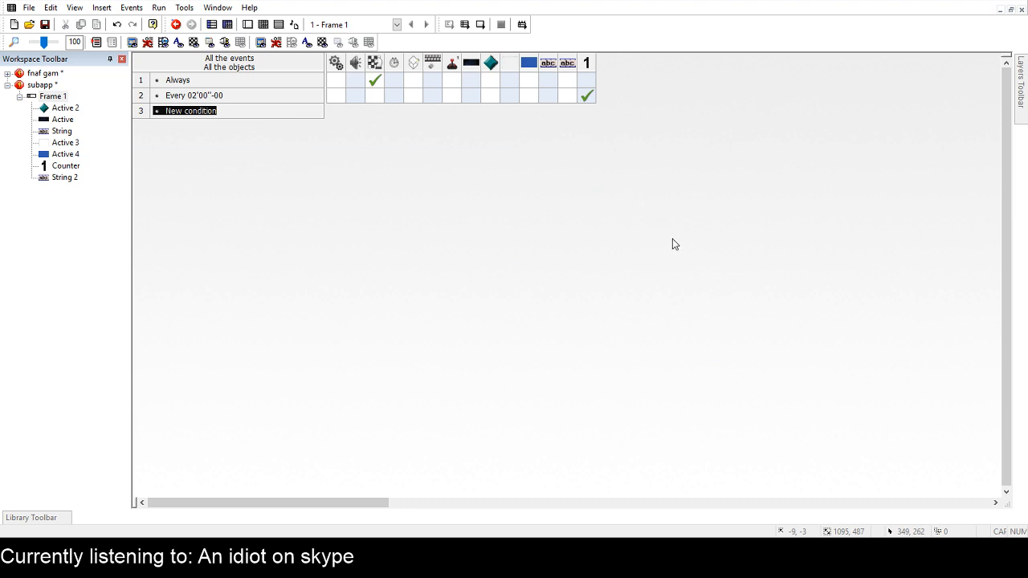
# Add a third event to the subapp that checks whether the counter equals 6, start its action, and return to the frame layout.
pyautogui.click(423, 233)
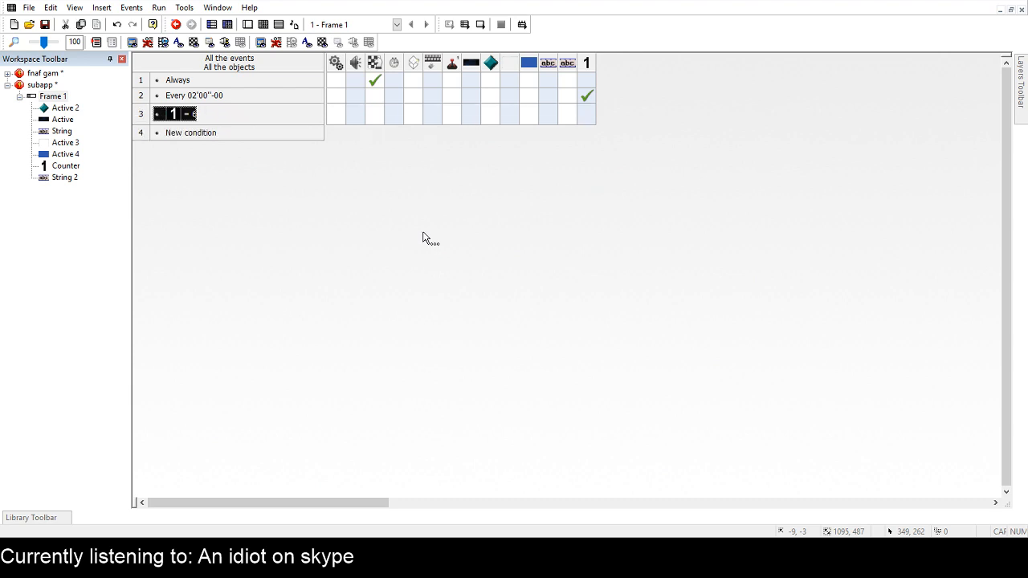
pyautogui.rightClick(391, 118)
pyautogui.click(180, 63)
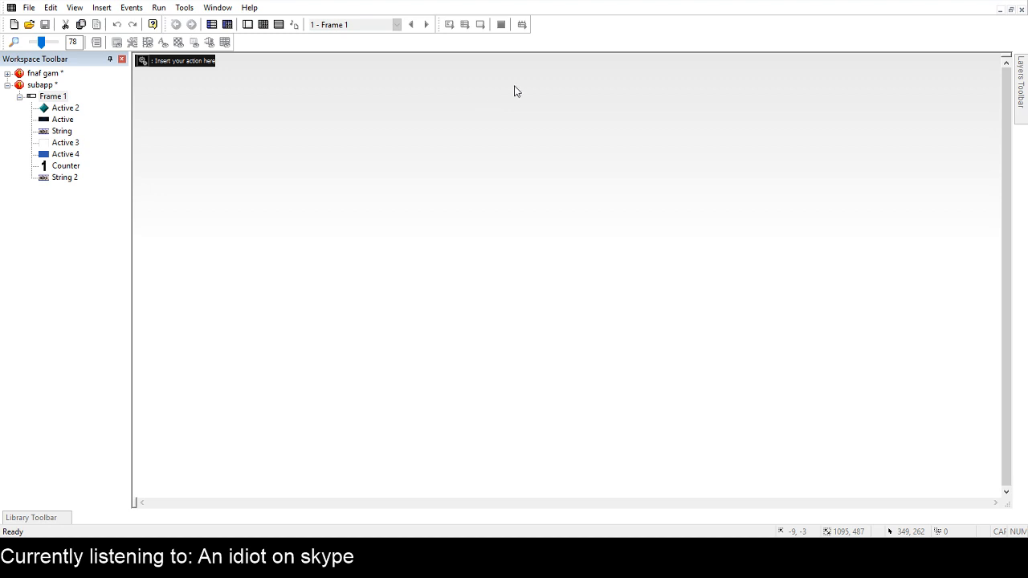
pyautogui.doubleClick(58, 97)
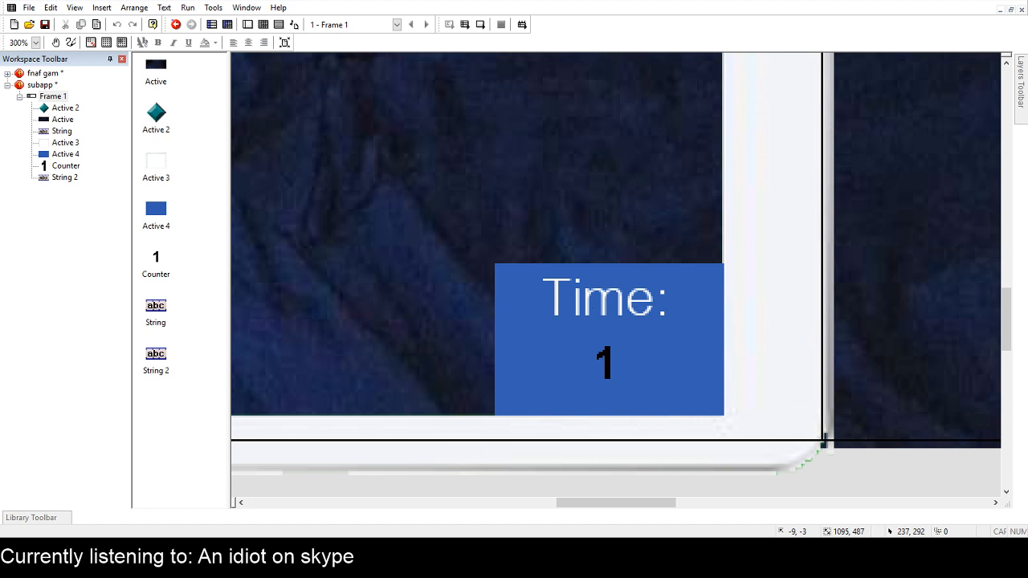
# Save the subapp and open Frame 1 of the fnaf gam application.
pyautogui.hotkey('ctrl', 's')
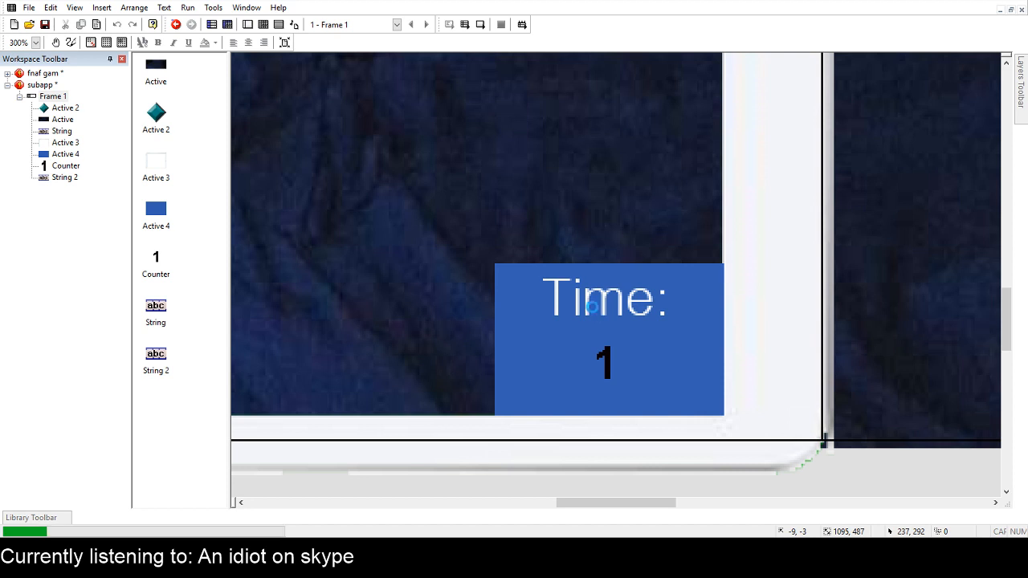
pyautogui.click(37, 86)
pyautogui.doubleClick(45, 73)
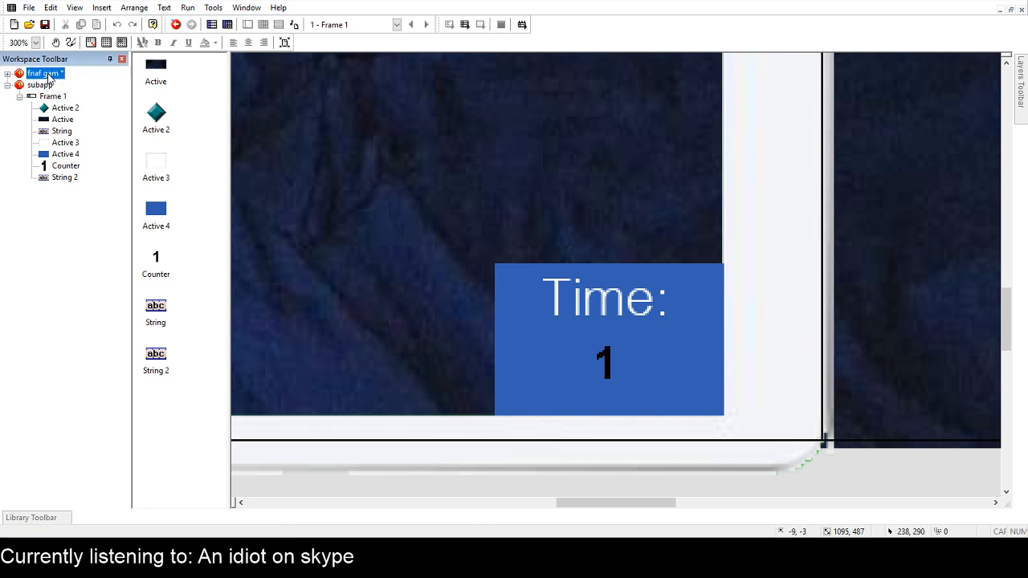
pyautogui.click(91, 73)
pyautogui.click(7, 73)
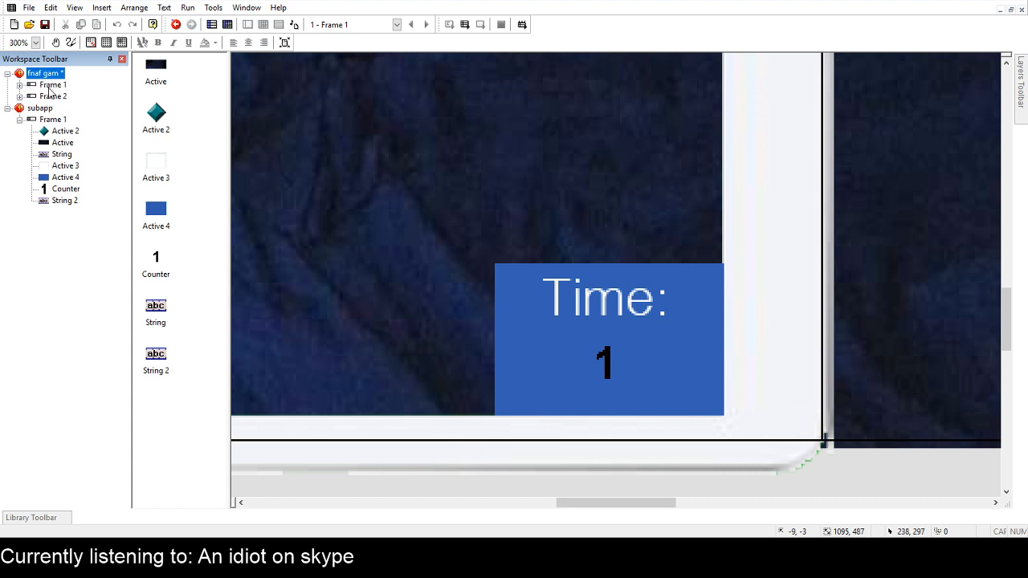
pyautogui.doubleClick(52, 85)
# Add a sixth event to the game's Frame 1 that triggers when the timer equals 12 minutes 6 seconds.
pyautogui.hscroll(3, 815, 304)
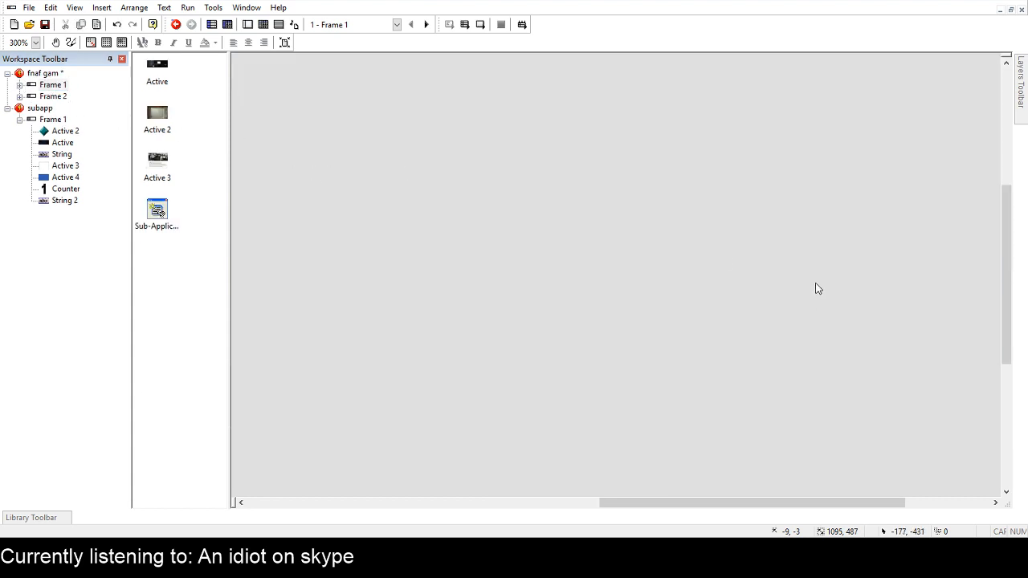
pyautogui.keyDown('ctrl'); pyautogui.scroll(-4, 725, 270); pyautogui.keyUp('ctrl')
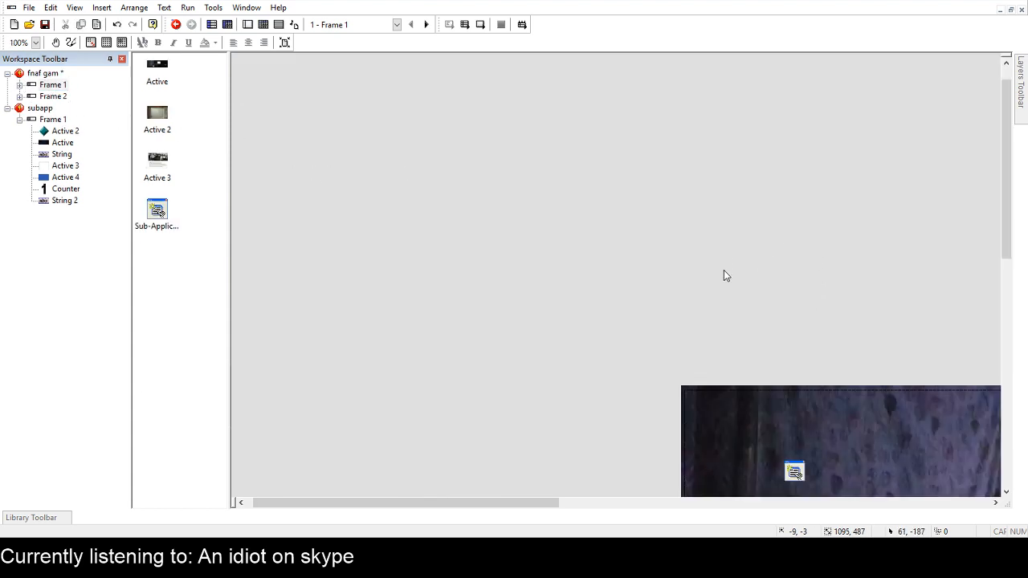
pyautogui.moveTo(1006, 201); pyautogui.dragTo(1008, 306)
pyautogui.click(749, 168)
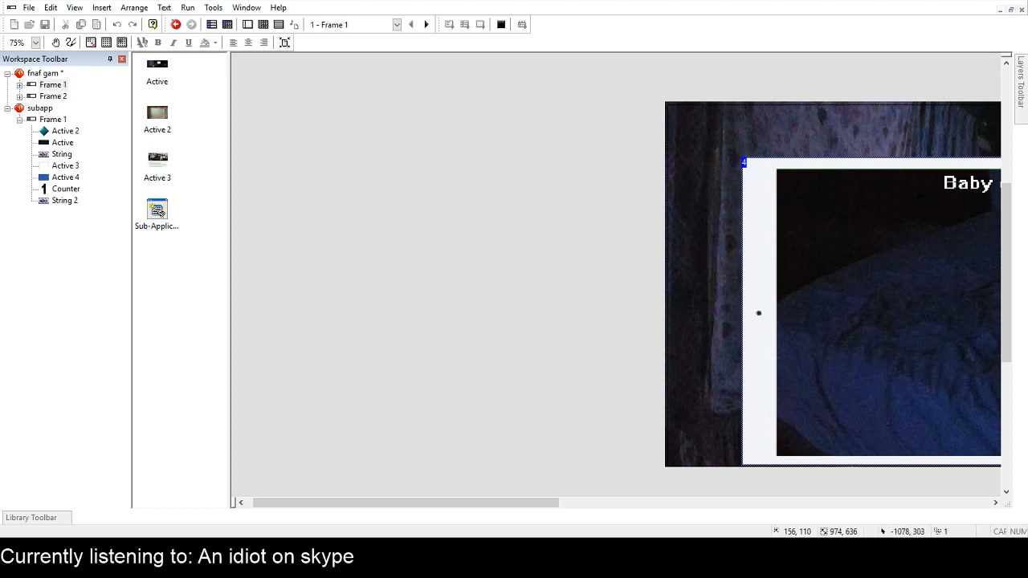
pyautogui.click(264, 25)
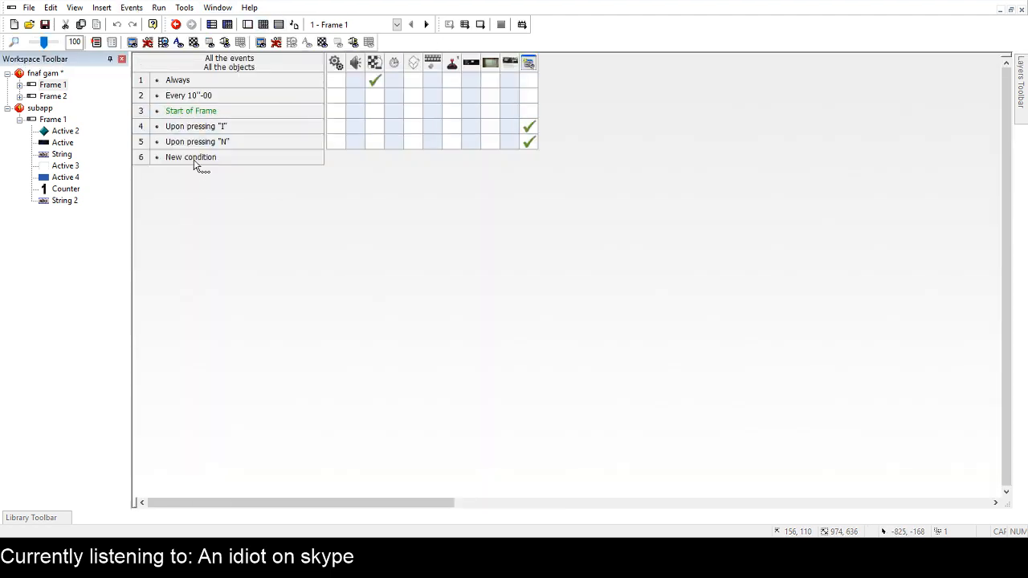
pyautogui.click(195, 159)
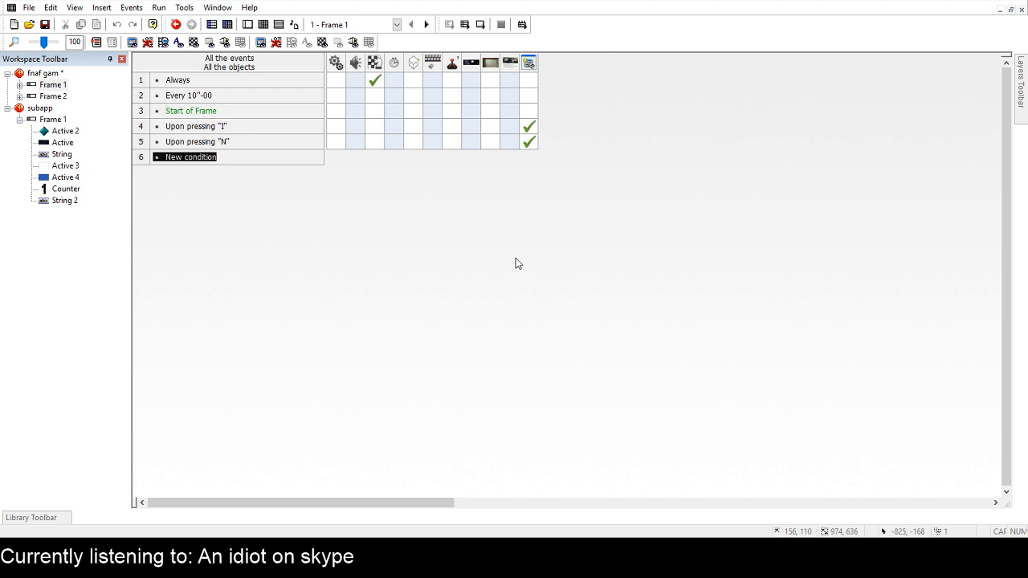
pyautogui.click(459, 340)
pyautogui.doubleClick(225, 159)
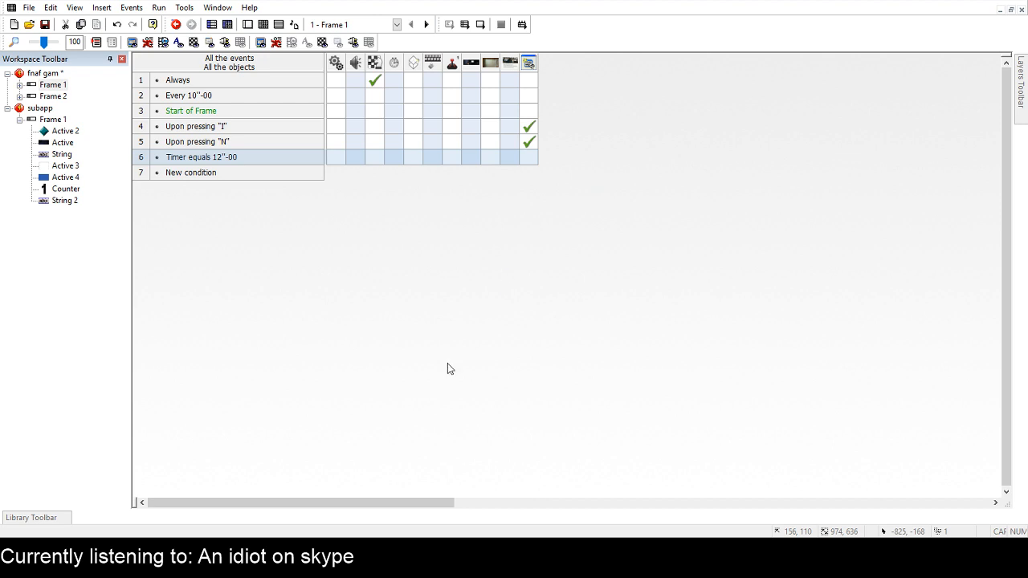
pyautogui.click(458, 338)
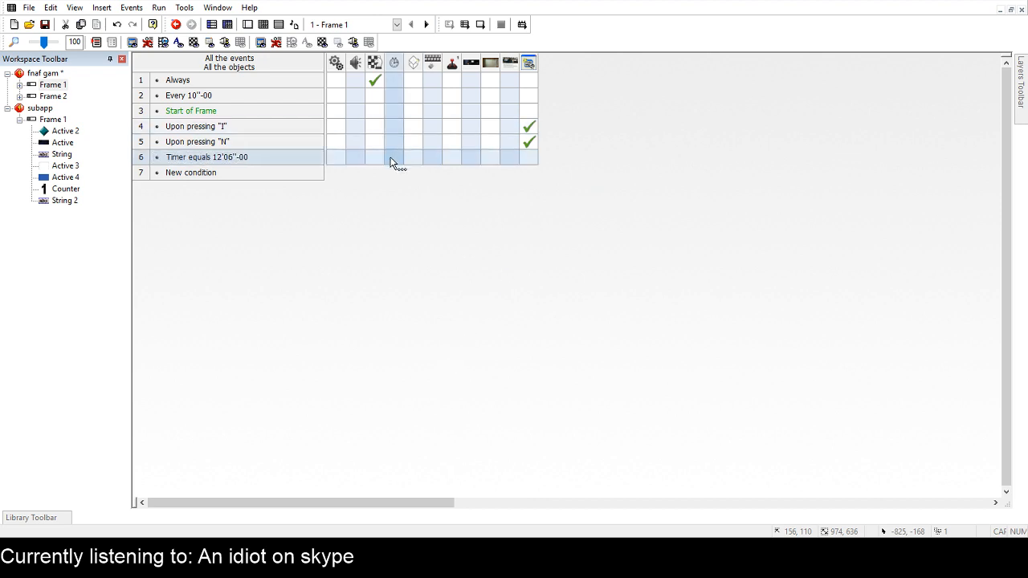
# Start an action for the timer event and return to the Frame 1 layout showing the whole tablet.
pyautogui.doubleClick(381, 156)
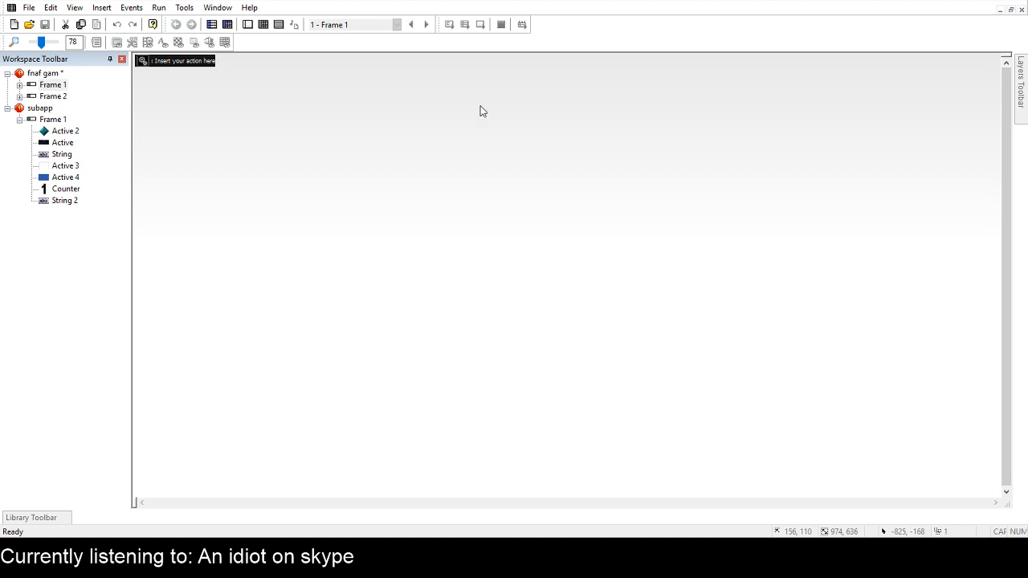
pyautogui.click(60, 87)
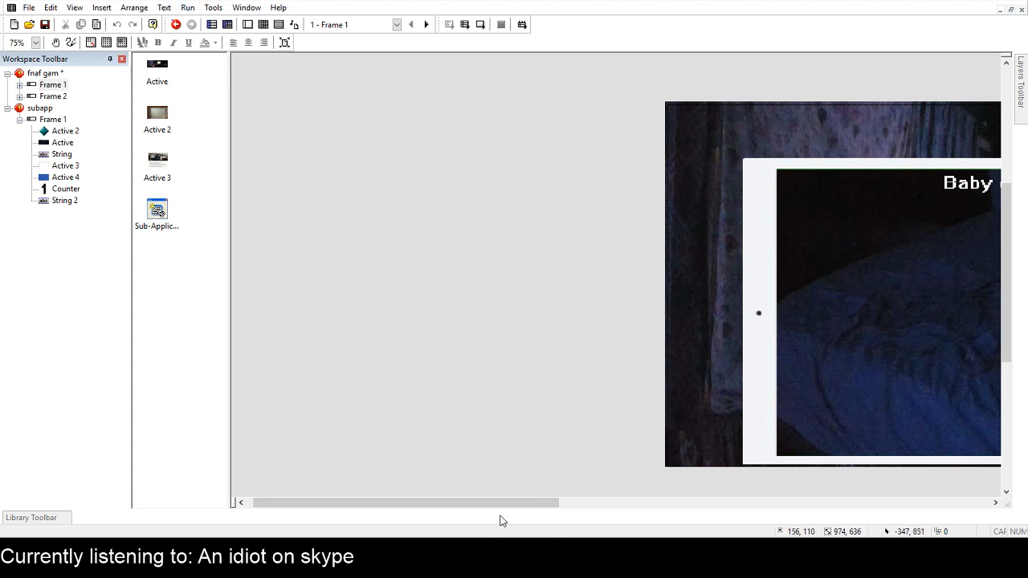
pyautogui.moveTo(503, 502); pyautogui.dragTo(656, 502)
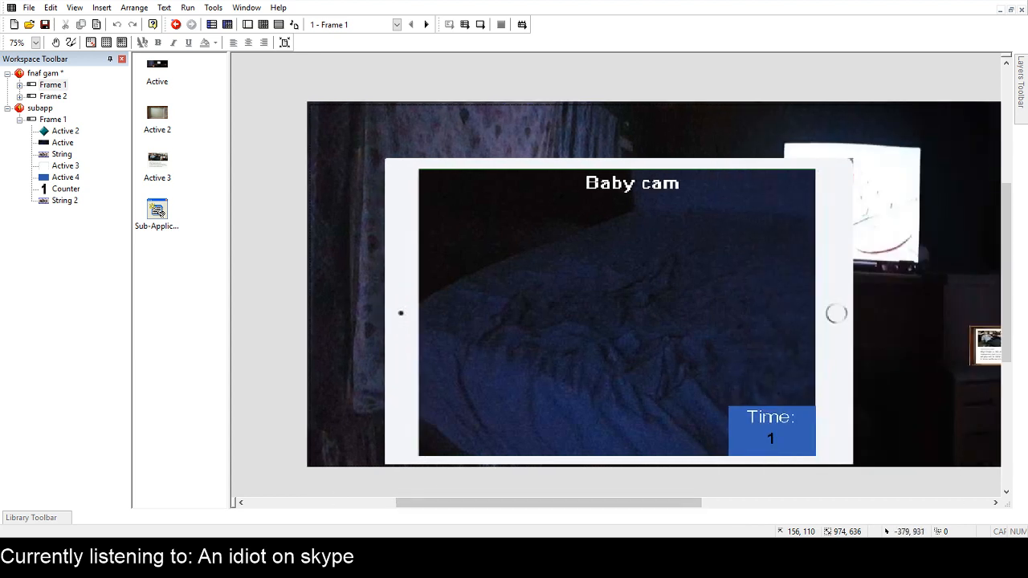